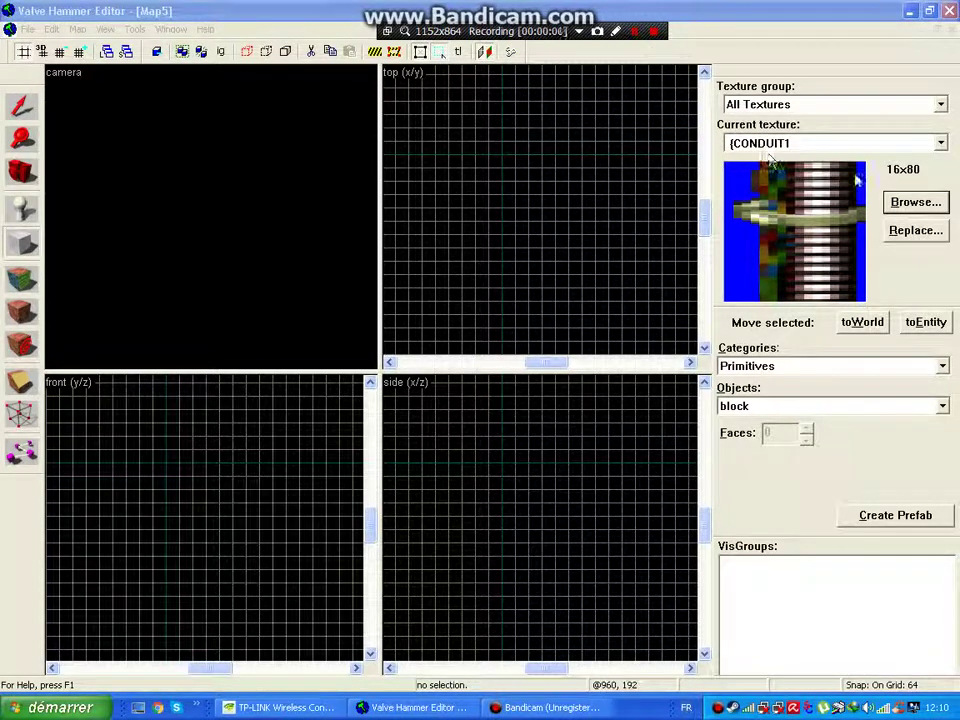
- Draw a large OUT_CON brick-textured block covering the room's floor area
{"action": "left_click", "coordinate": [912, 204]}
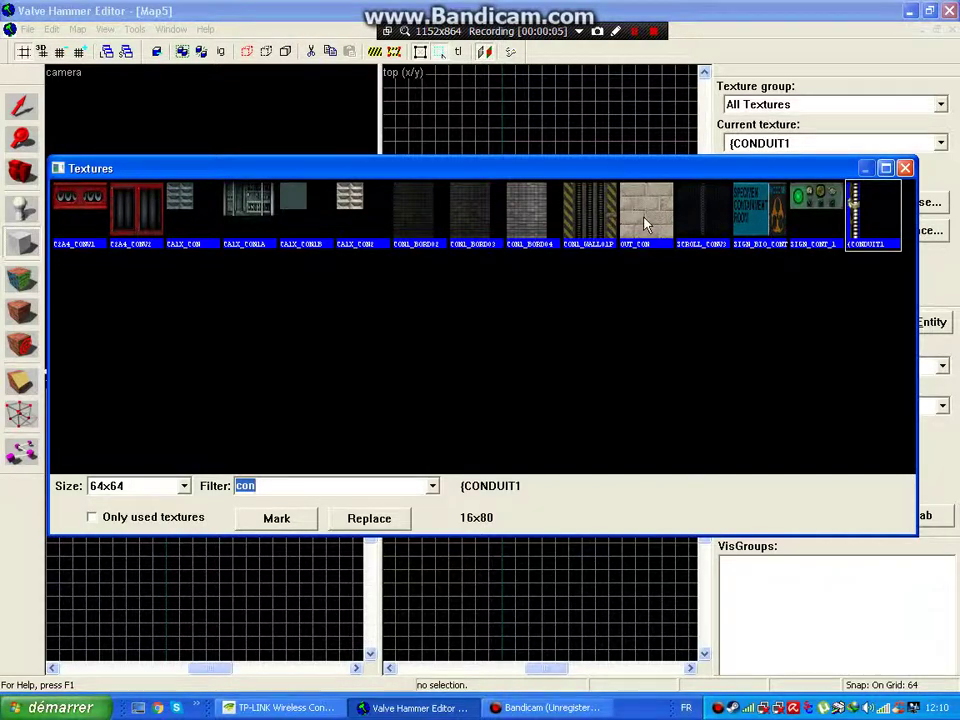
{"action": "double_click", "coordinate": [645, 225]}
{"action": "left_click", "coordinate": [25, 245]}
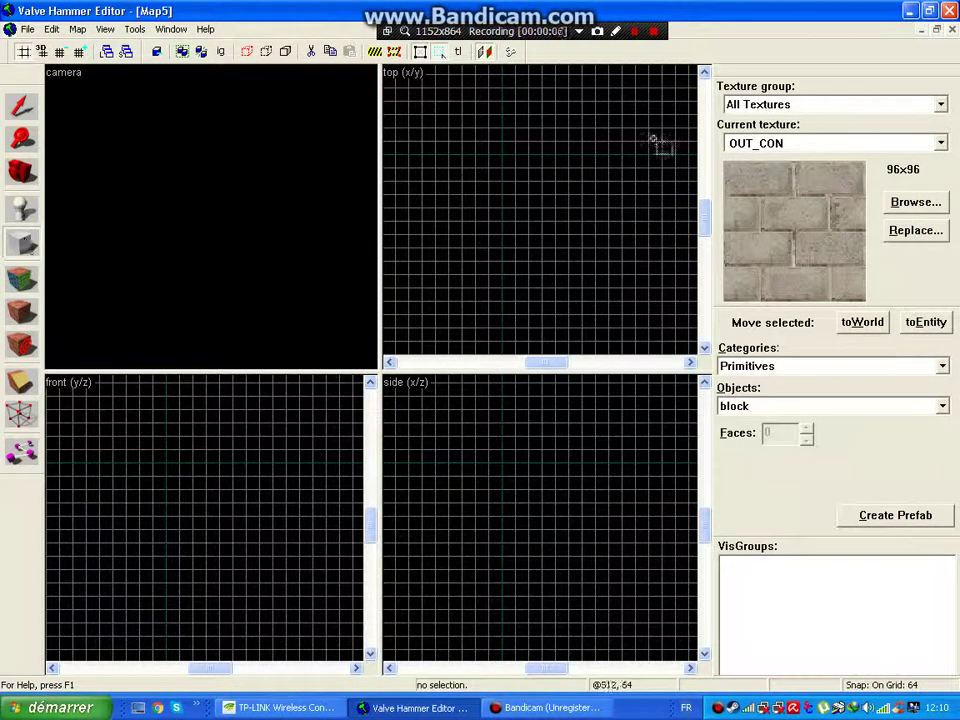
{"action": "left_click_drag", "start_coordinate": [448, 114], "coordinate": [649, 300]}
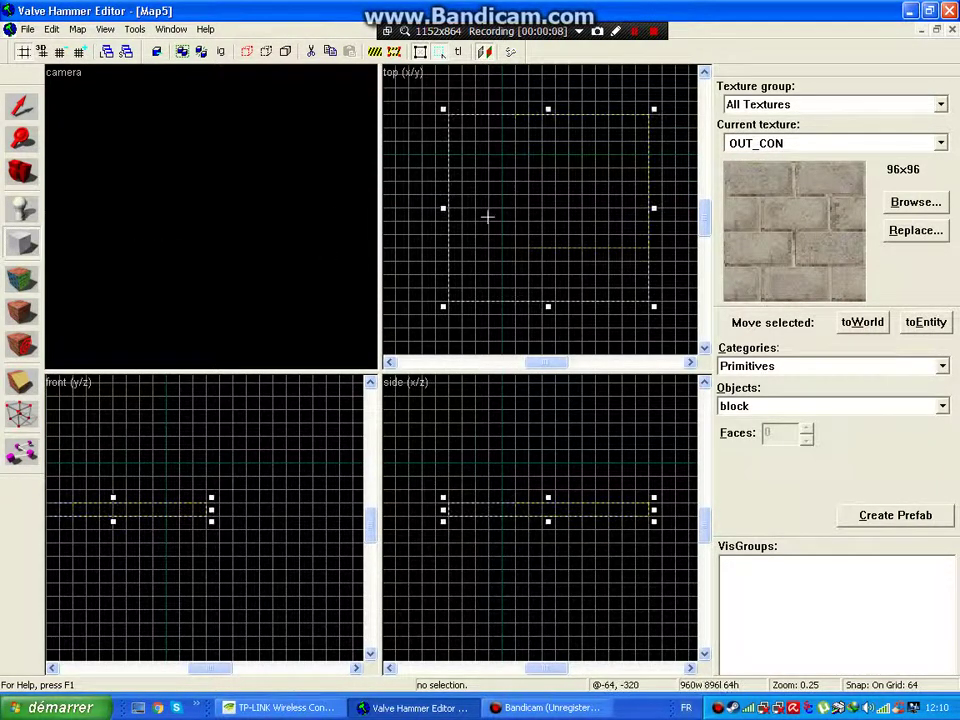
{"action": "left_click", "coordinate": [22, 106]}
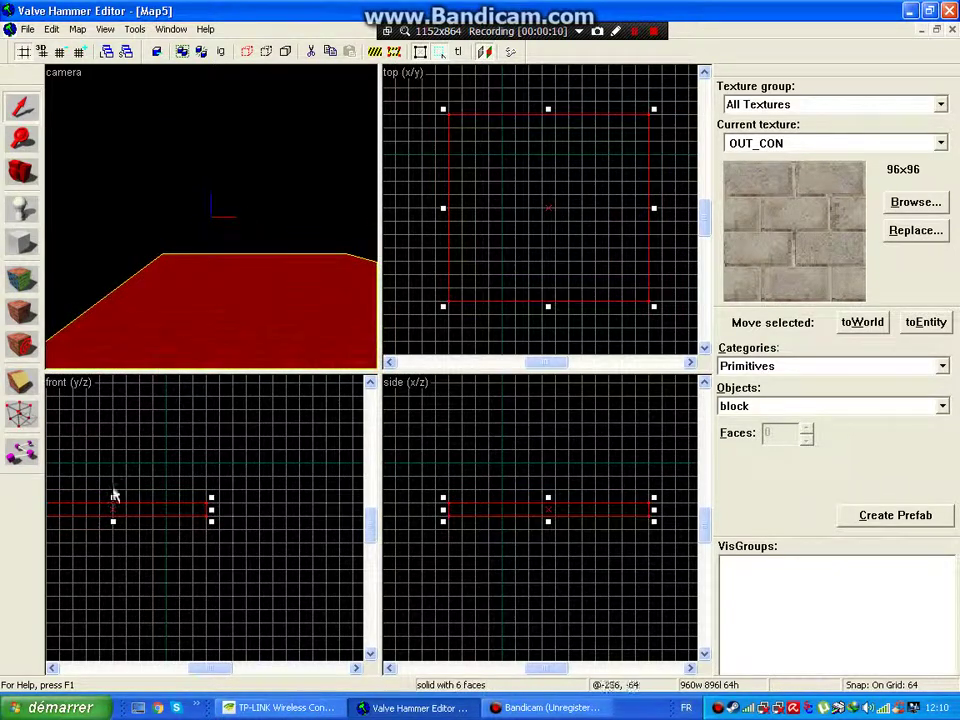
- Stretch the block tall and hollow it into a room with the default wall thickness
{"action": "left_click_drag", "start_coordinate": [112, 497], "coordinate": [113, 390]}
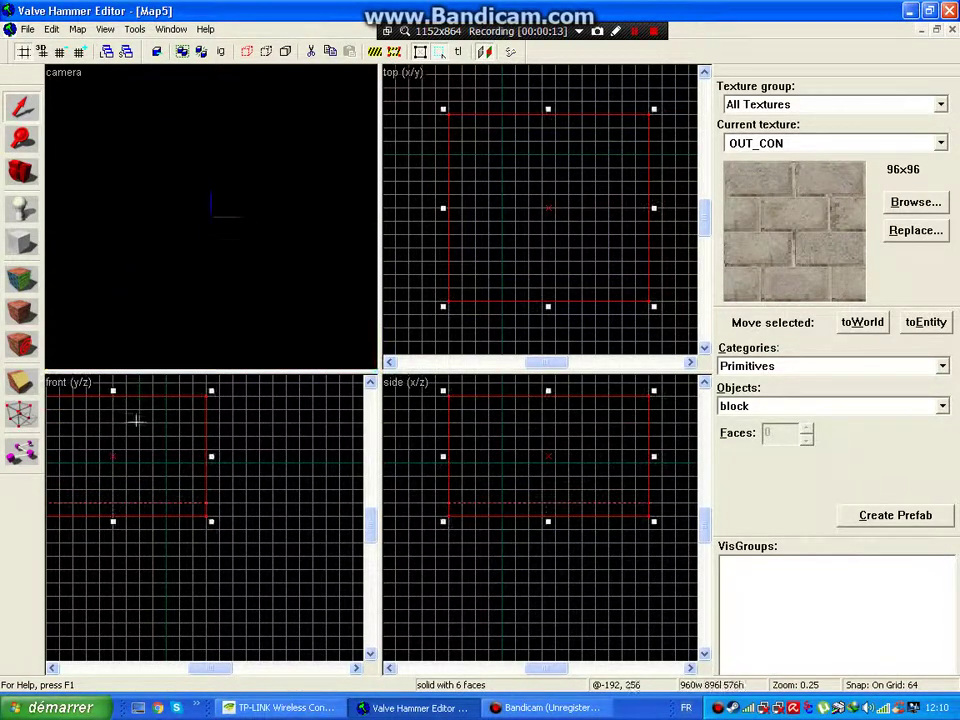
{"action": "left_click", "coordinate": [160, 30]}
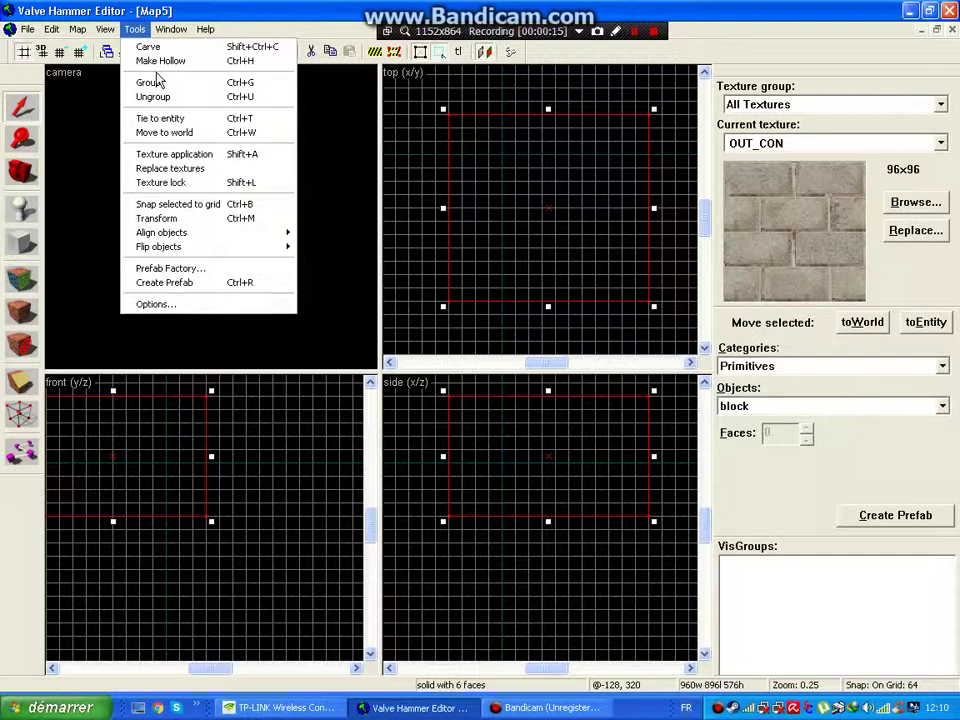
{"action": "left_click", "coordinate": [150, 62]}
{"action": "key", "text": "Return"}
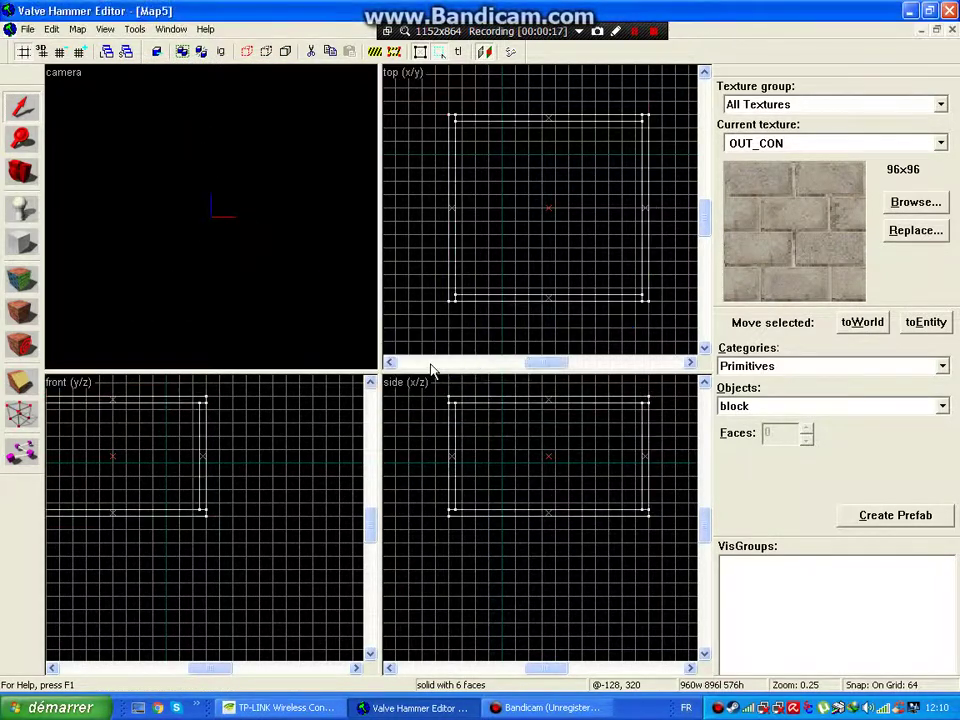
{"action": "left_click_drag", "start_coordinate": [266, 229], "coordinate": [211, 220]}
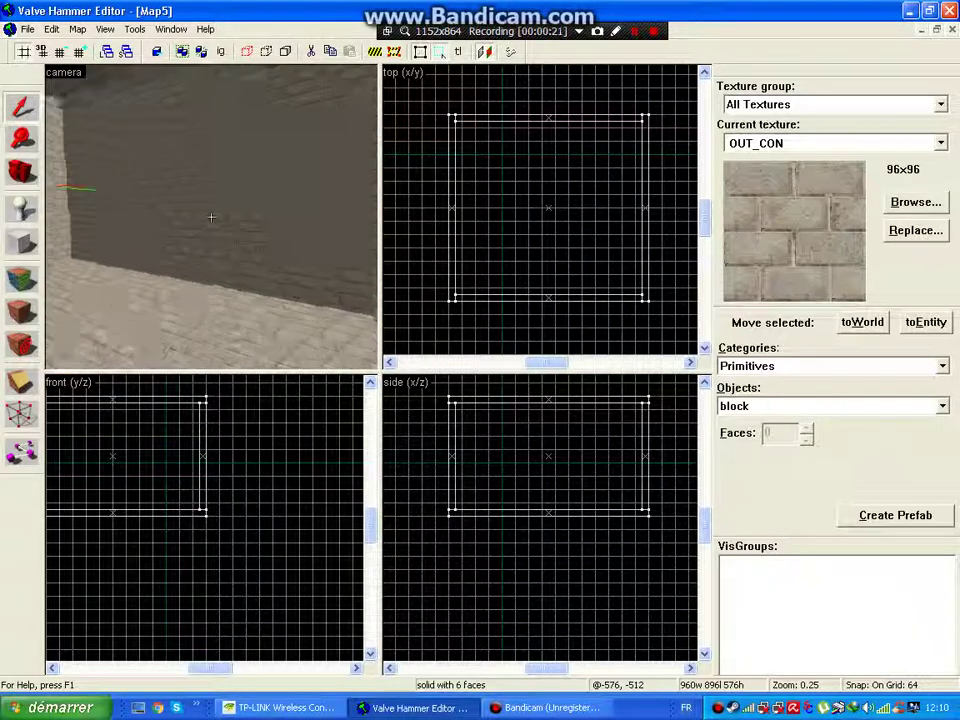
- Draw a long, thin CON1_WALL01P hazard-striped block along one wall of the room
{"action": "left_click", "coordinate": [915, 203]}
{"action": "left_click", "coordinate": [612, 216]}
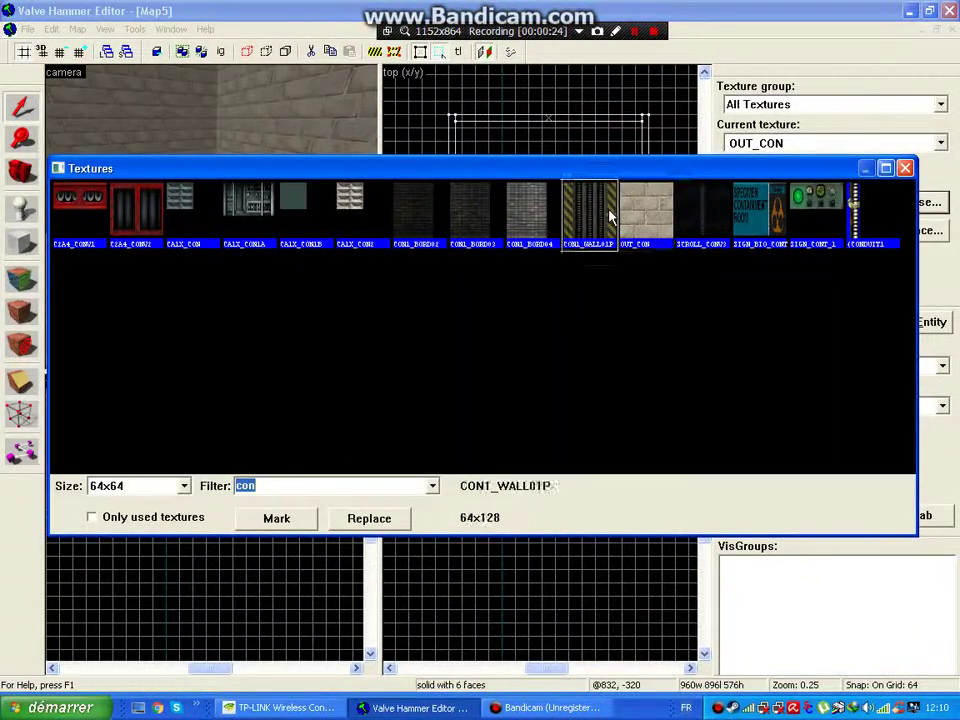
{"action": "double_click", "coordinate": [612, 216]}
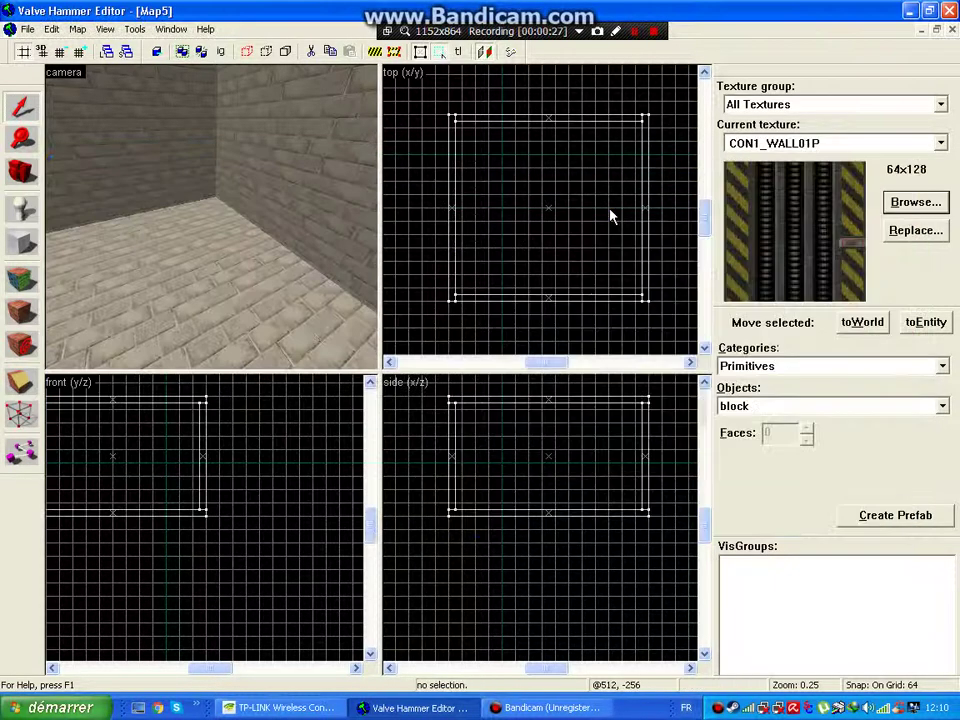
{"action": "left_click", "coordinate": [21, 242]}
{"action": "key", "text": "z"}
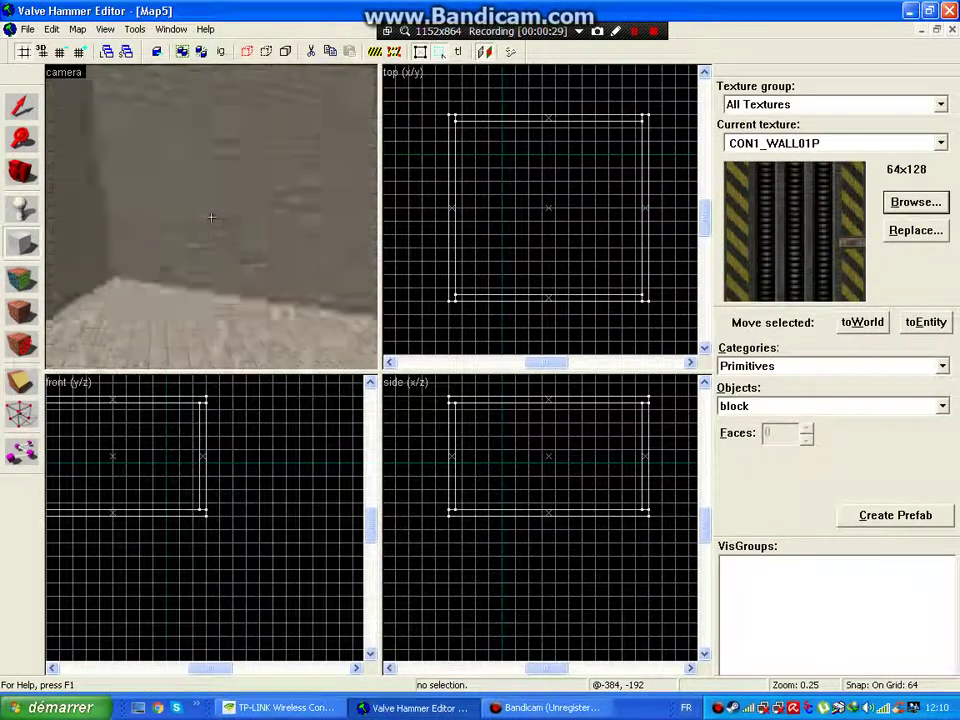
{"action": "key", "text": "z"}
{"action": "left_click_drag", "start_coordinate": [480, 288], "coordinate": [487, 124]}
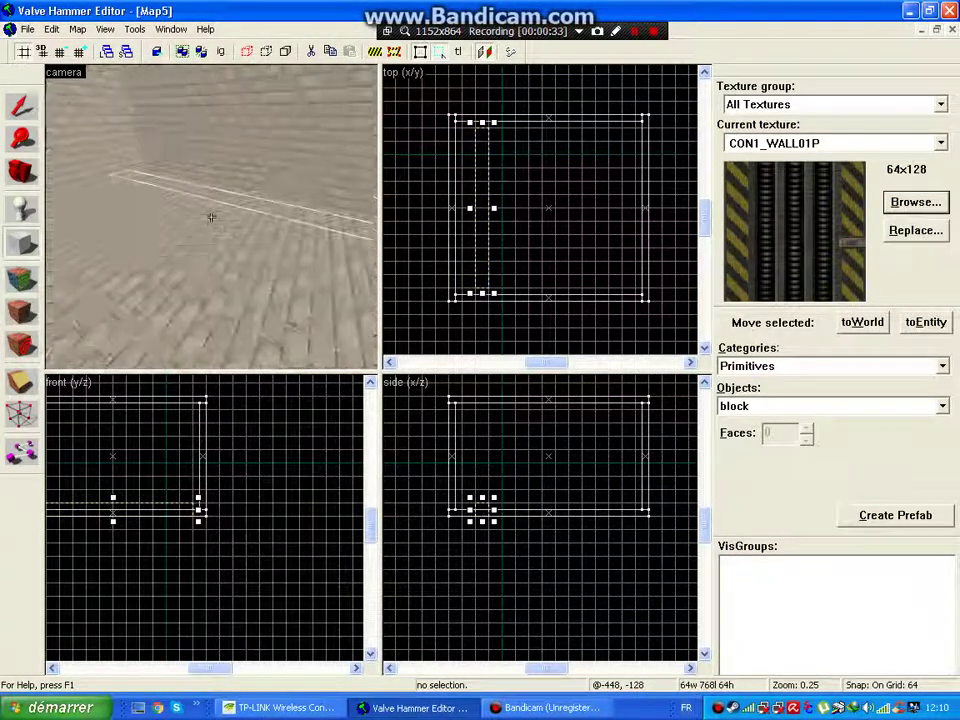
{"action": "key", "text": "Return"}
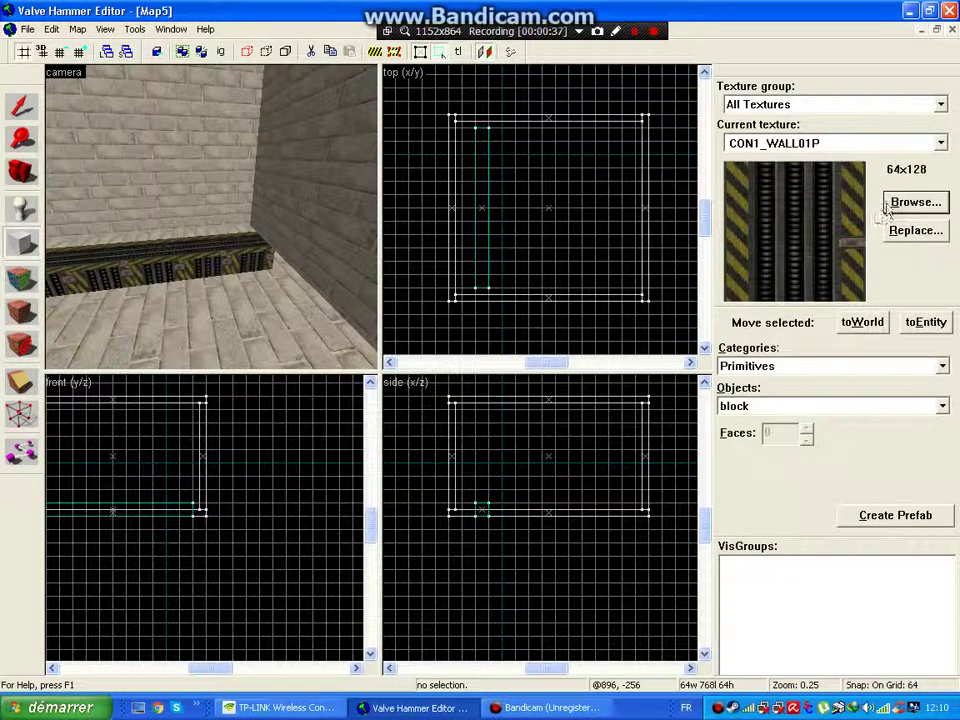
- Find and choose the C3A1_GEAR1B texture in the texture browser
{"action": "left_click", "coordinate": [915, 201]}
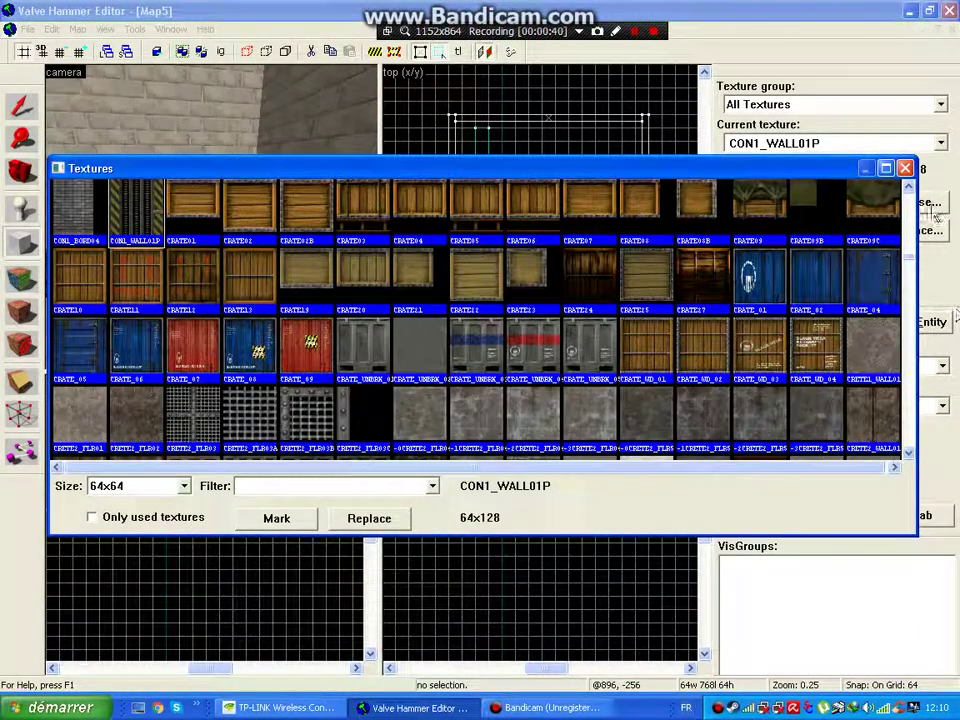
{"action": "left_click", "coordinate": [909, 187]}
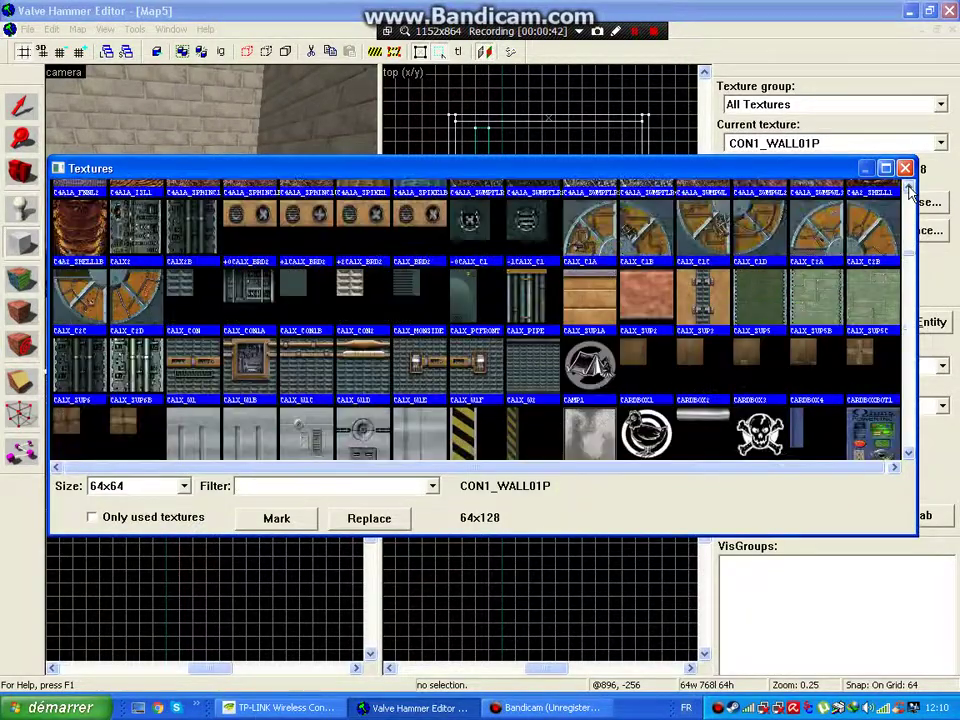
{"action": "left_click", "coordinate": [909, 188]}
{"action": "left_click", "coordinate": [909, 188]}
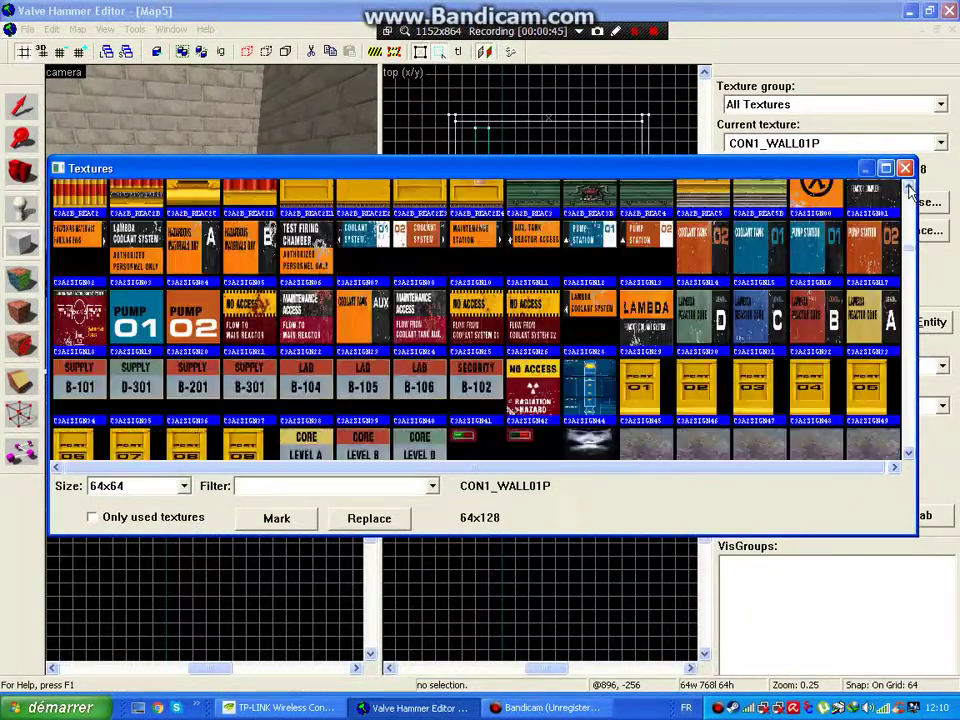
{"action": "left_click", "coordinate": [909, 188]}
{"action": "left_click", "coordinate": [909, 188]}
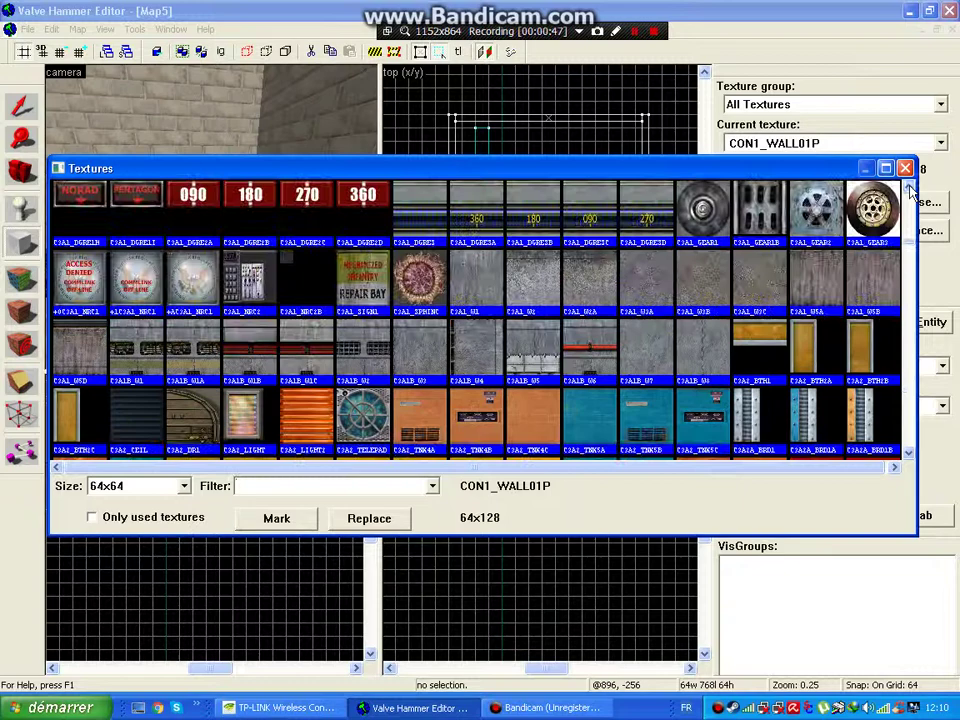
{"action": "left_click", "coordinate": [909, 188]}
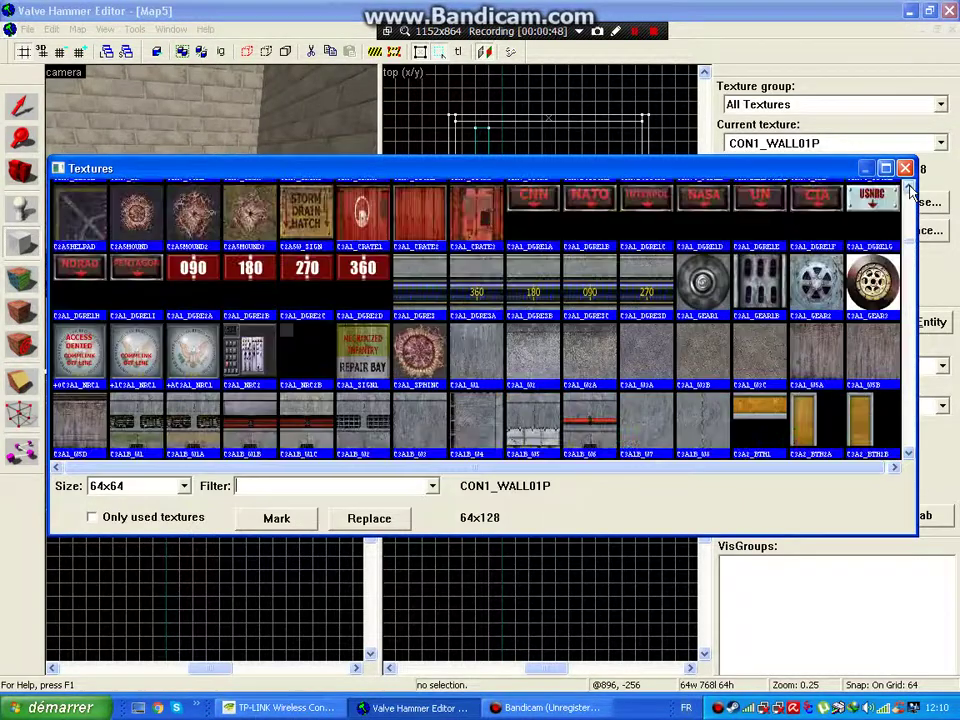
{"action": "double_click", "coordinate": [748, 292]}
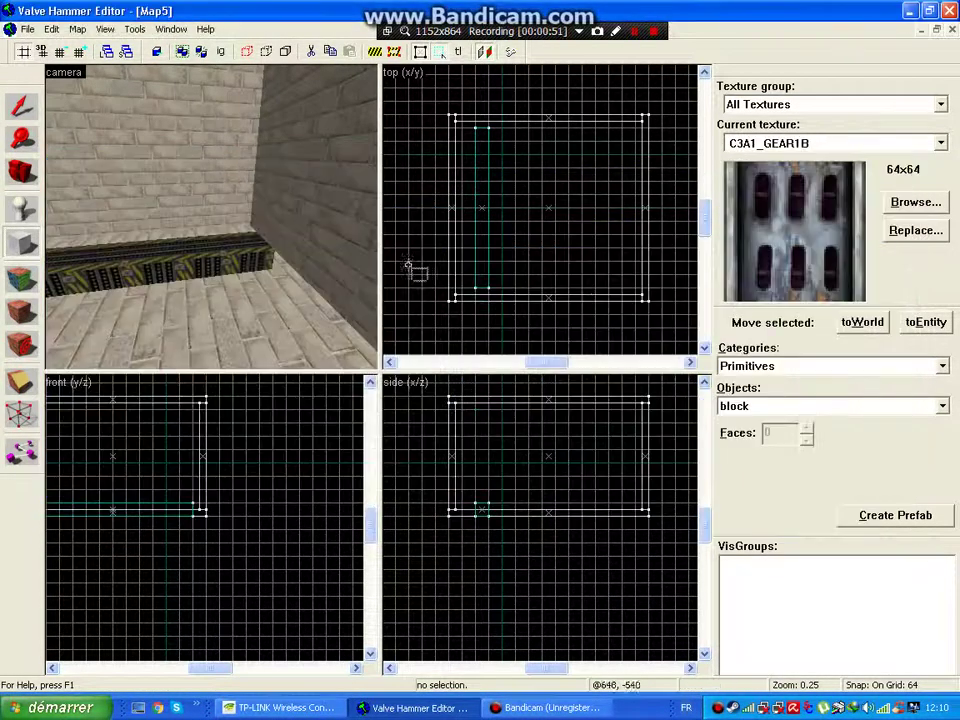
- Draw a small gear block on the track near the lower wall, 32 units high on a 32 grid
{"action": "left_click", "coordinate": [25, 245]}
{"action": "left_click_drag", "start_coordinate": [470, 256], "coordinate": [492, 293]}
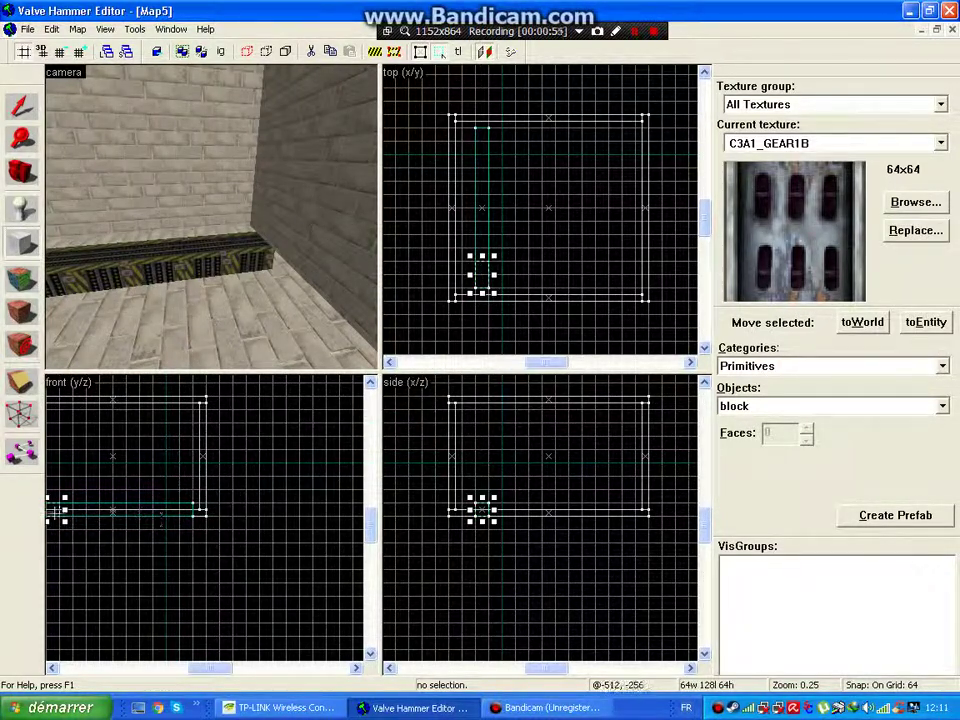
{"action": "left_click_drag", "start_coordinate": [52, 510], "coordinate": [54, 496]}
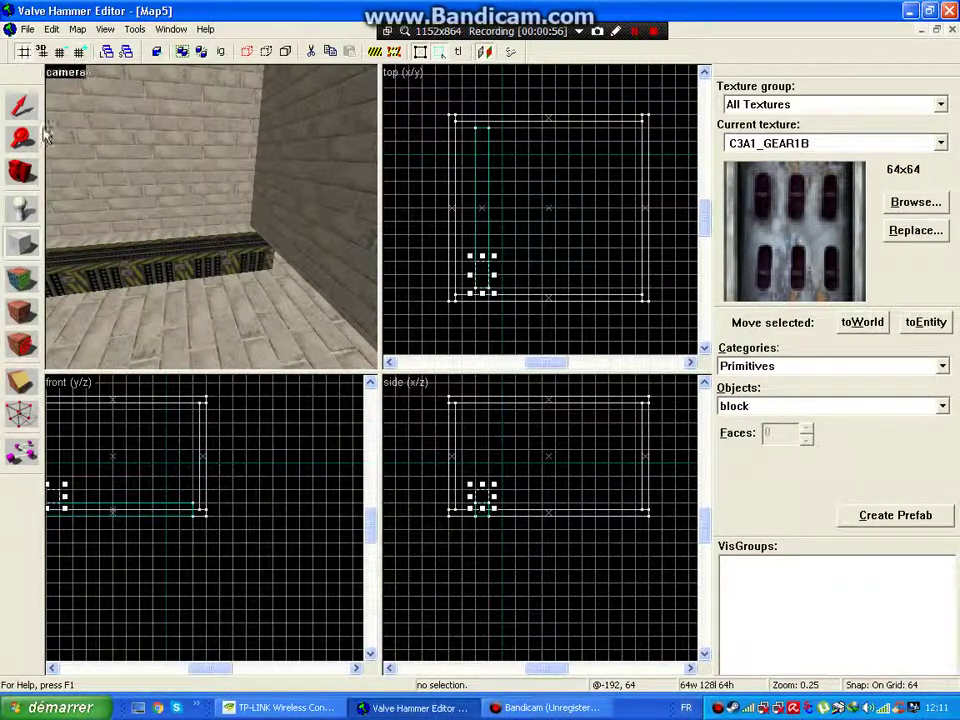
{"action": "left_click_drag", "start_coordinate": [212, 667], "coordinate": [198, 667]}
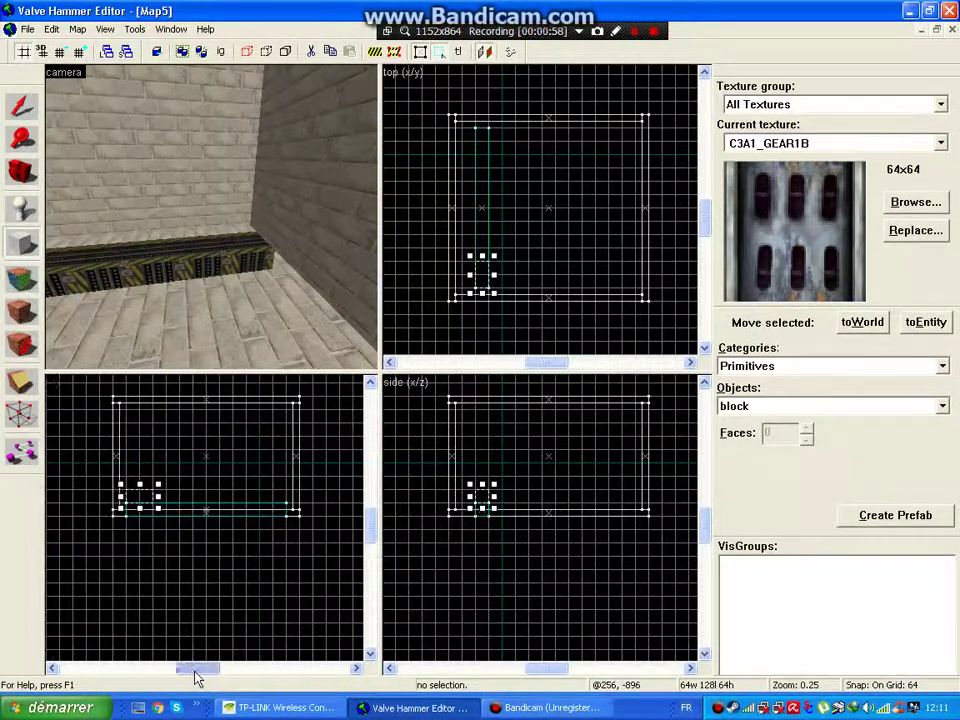
{"action": "key", "text": "bracketleft"}
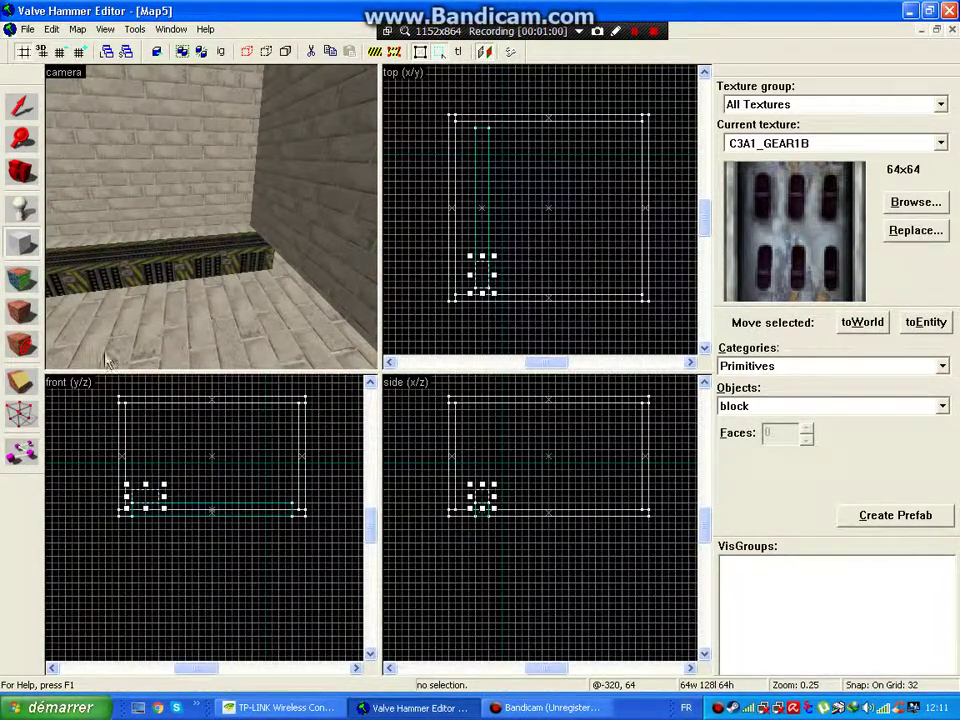
{"action": "left_click_drag", "start_coordinate": [142, 484], "coordinate": [146, 495]}
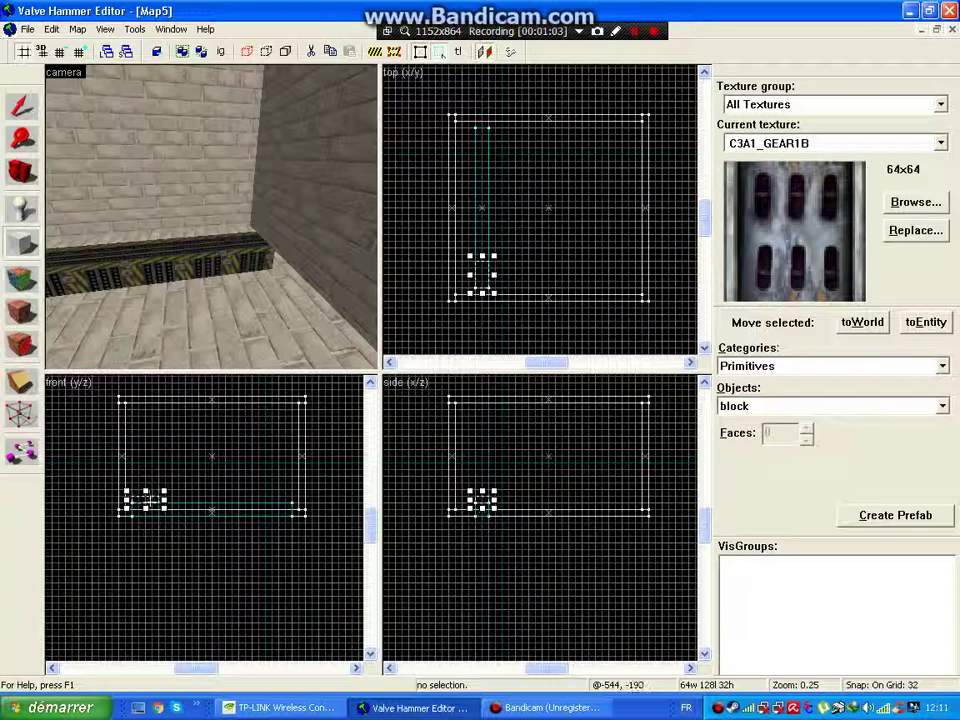
- Look at the new gear block in 3D and select it
{"action": "key", "text": "z"}
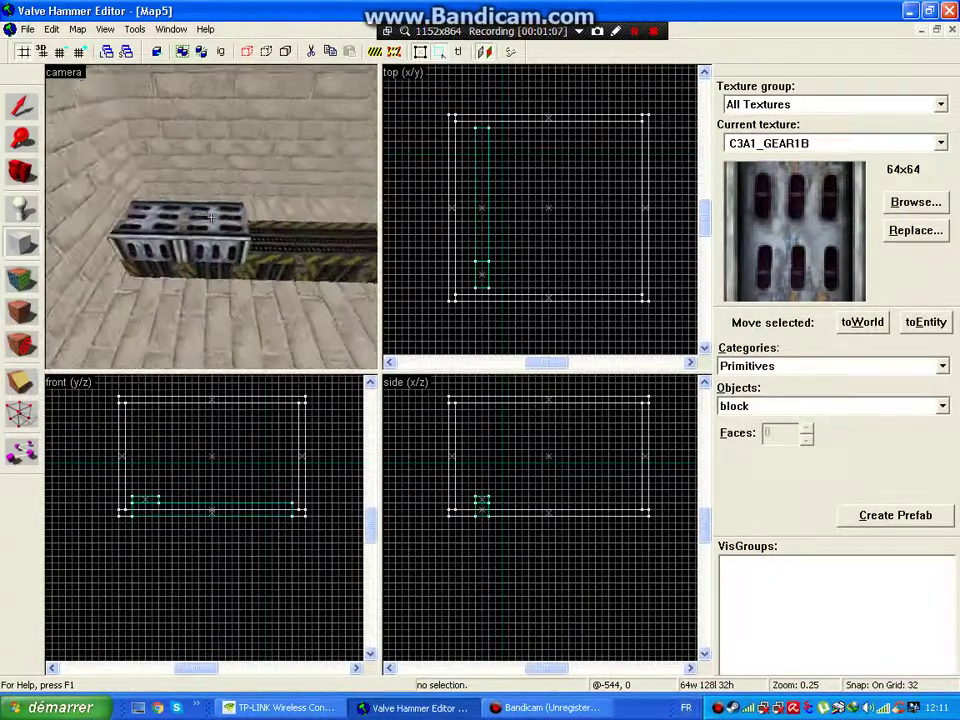
{"action": "key", "text": "z"}
{"action": "left_click", "coordinate": [22, 105]}
{"action": "left_click", "coordinate": [229, 226]}
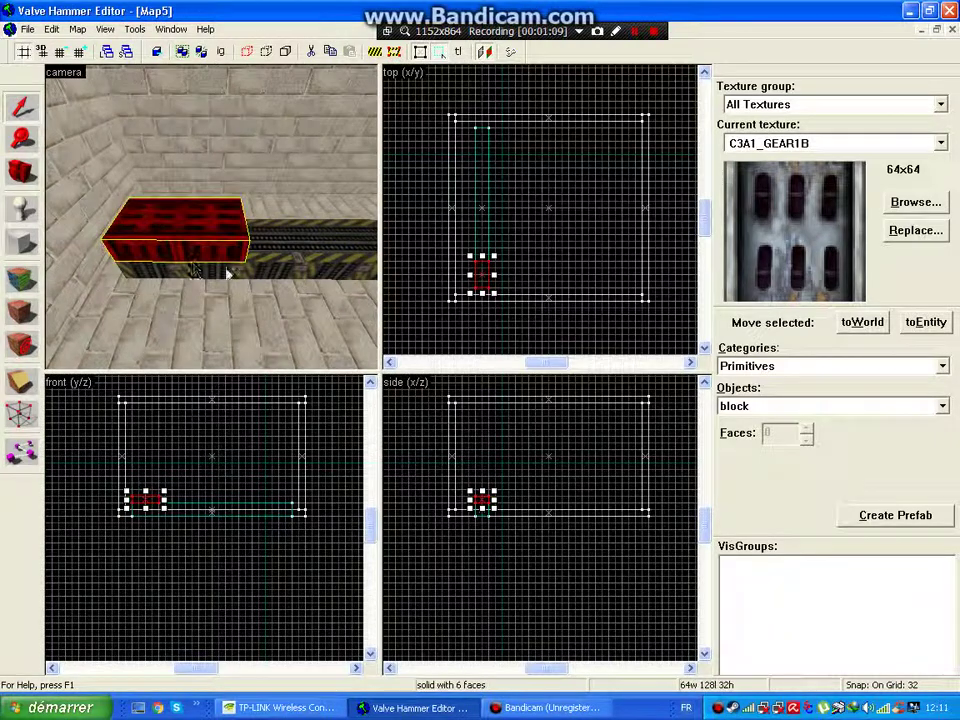
- Change the gear block's entity class to func_train
{"action": "key", "text": "alt+Return"}
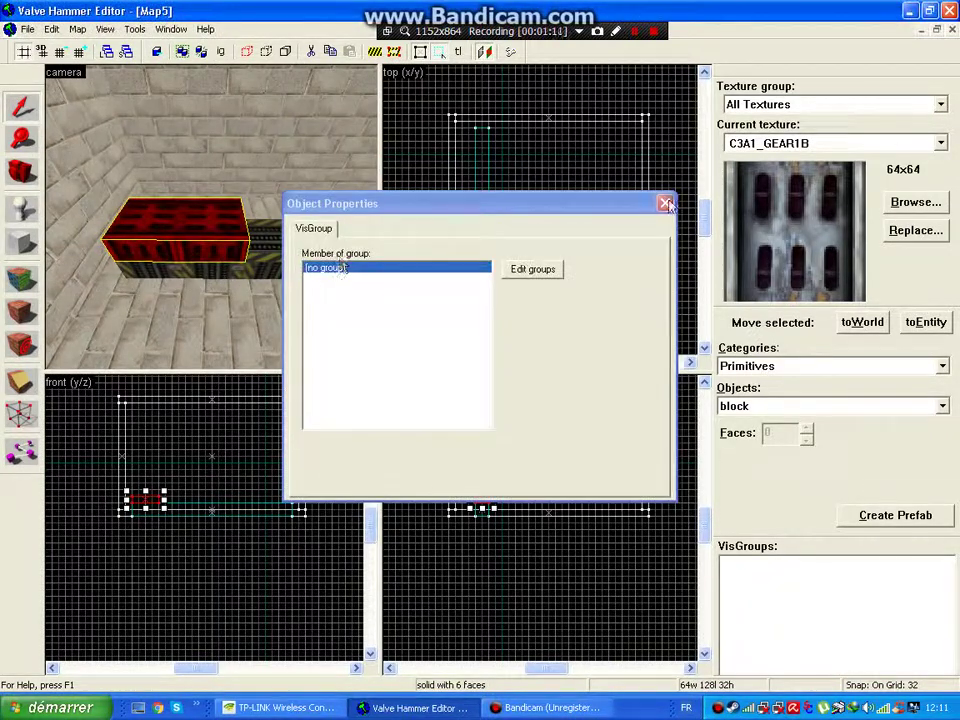
{"action": "left_click", "coordinate": [664, 203]}
{"action": "key", "text": "alt+Return"}
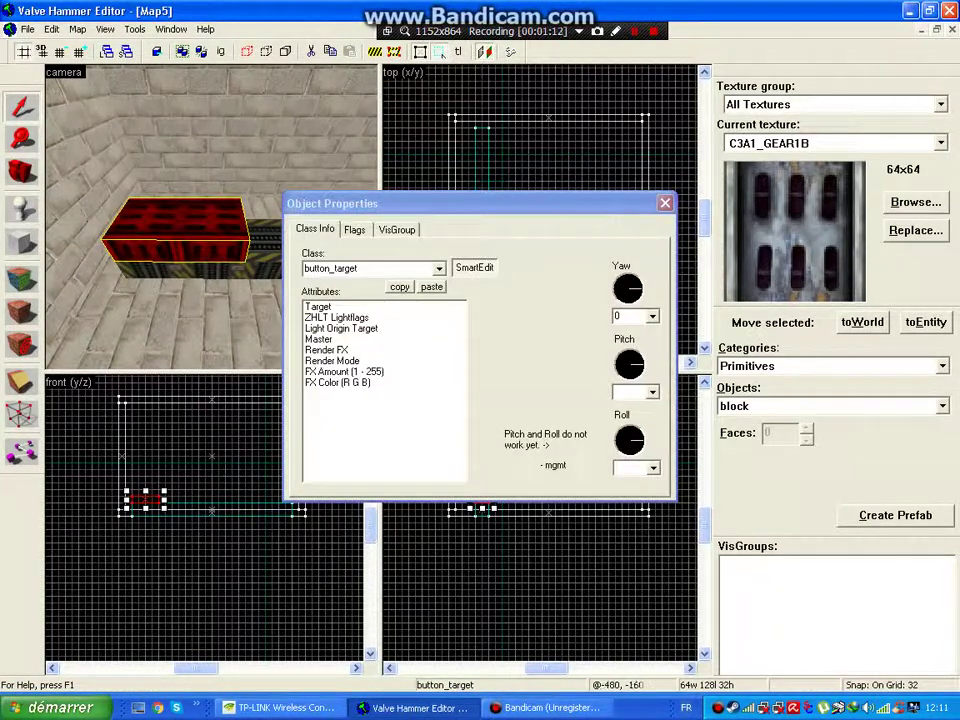
{"action": "left_click", "coordinate": [438, 268]}
{"action": "type", "text": "func_t"}
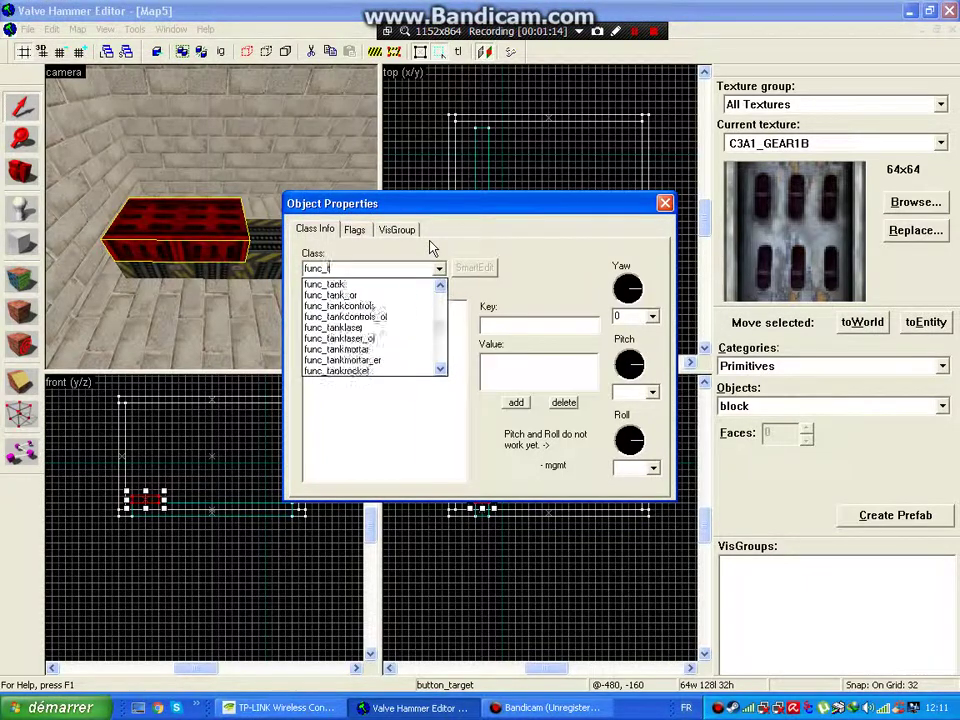
{"action": "type", "text": "rain"}
{"action": "left_click", "coordinate": [395, 284]}
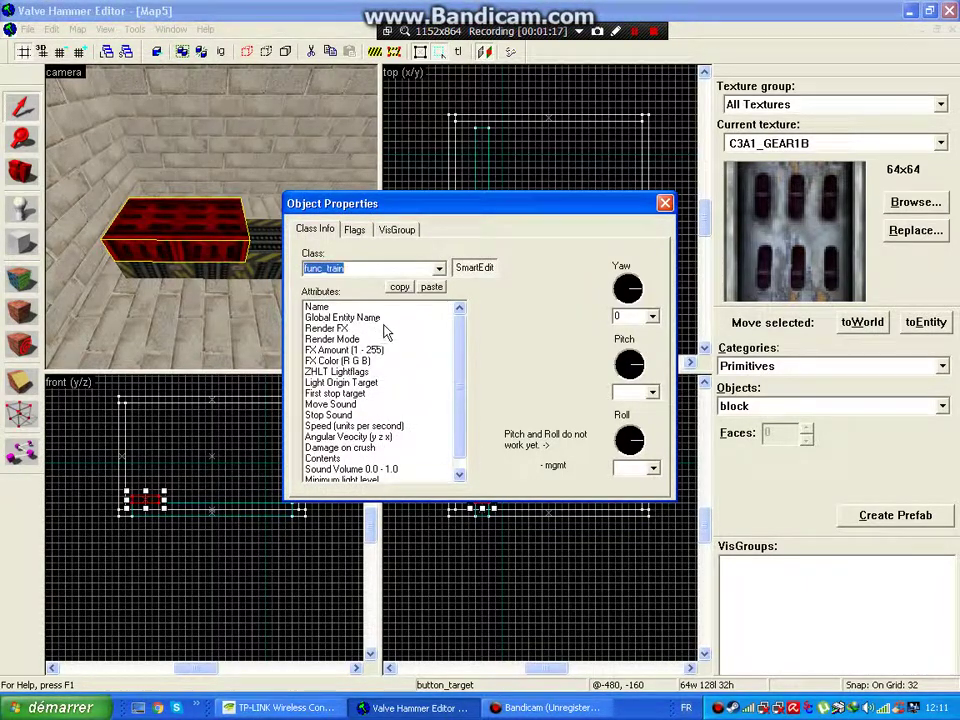
- Name the train 'train' and set its first stop target to stop1
{"action": "left_click", "coordinate": [345, 307]}
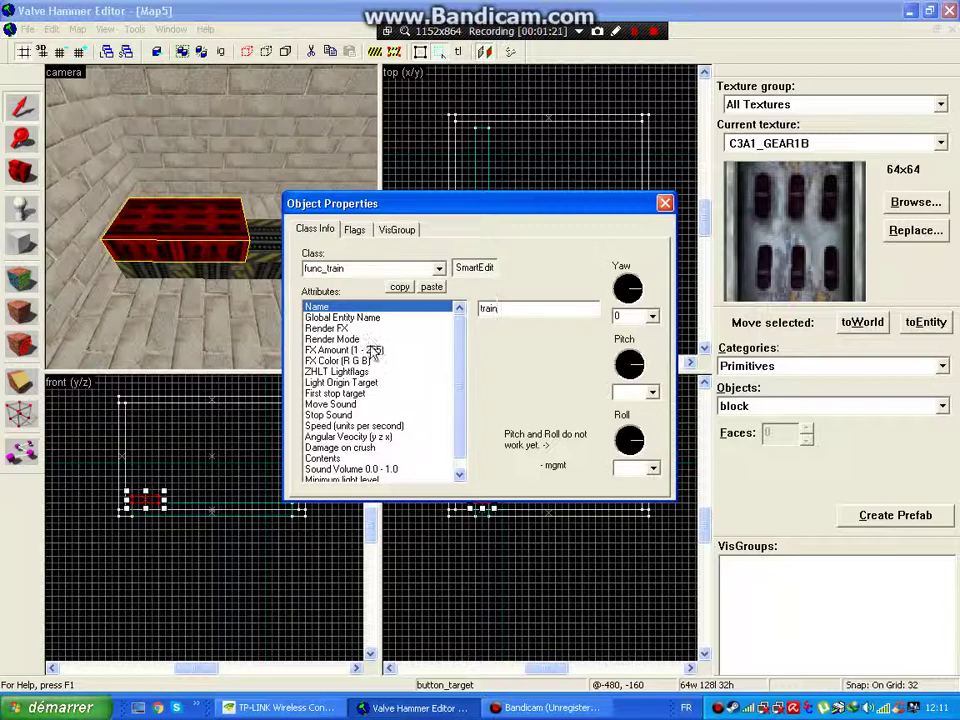
{"action": "left_click", "coordinate": [355, 231]}
{"action": "left_click", "coordinate": [315, 229]}
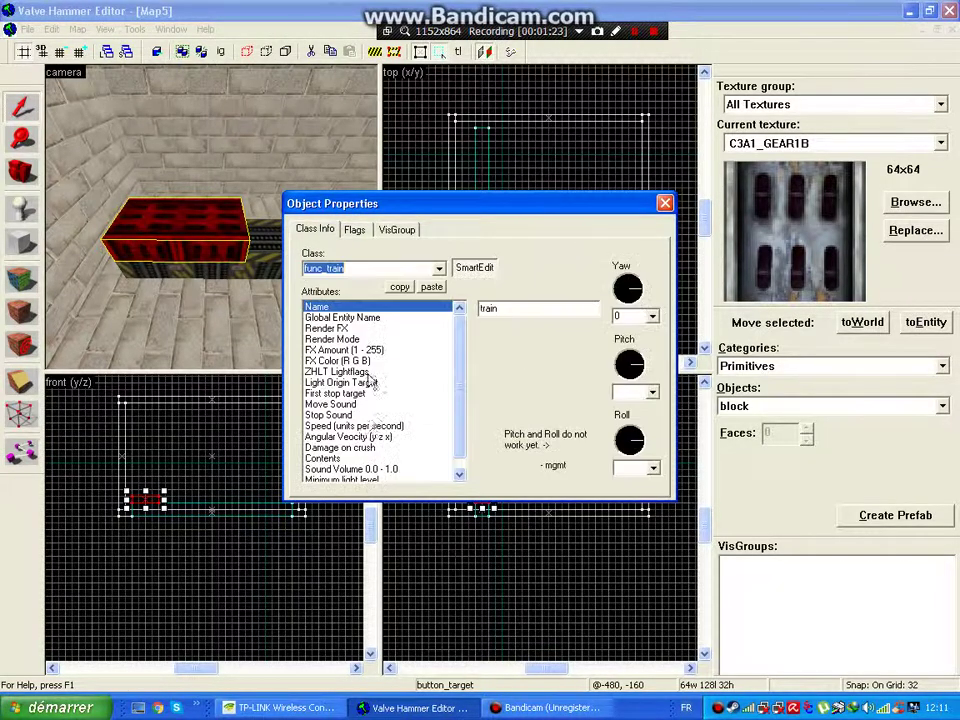
{"action": "left_click", "coordinate": [338, 405]}
{"action": "left_click", "coordinate": [398, 393]}
{"action": "left_click", "coordinate": [501, 312]}
{"action": "type", "text": "stop1"}
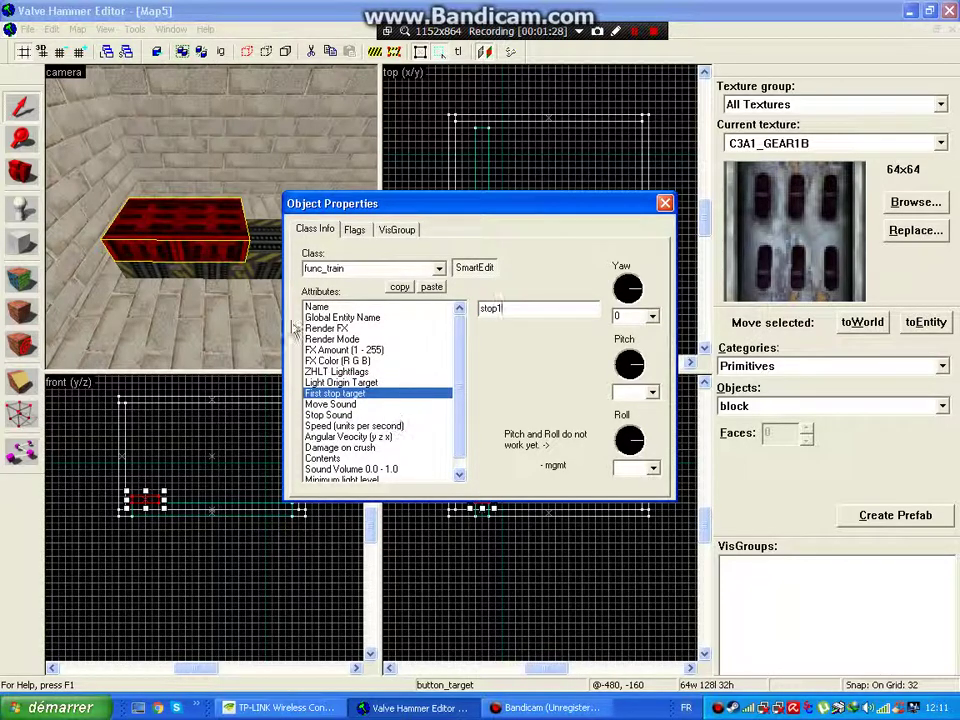
{"action": "key", "text": "Return"}
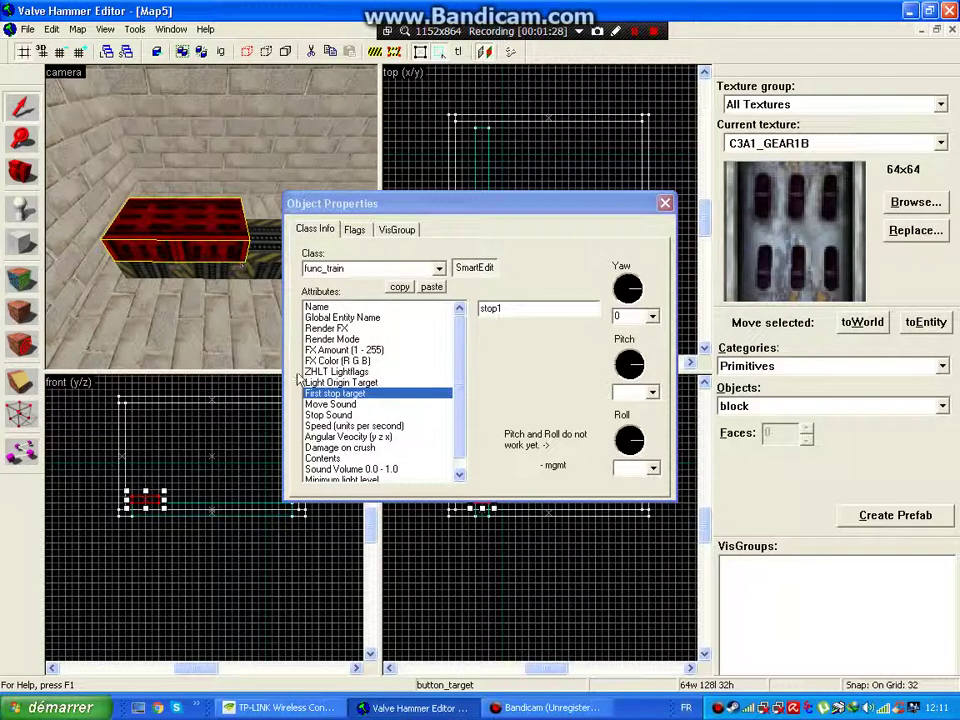
- Set the train's move sound to rail elev and stop sound to rail stop
{"action": "left_click", "coordinate": [352, 404]}
{"action": "left_click", "coordinate": [591, 310]}
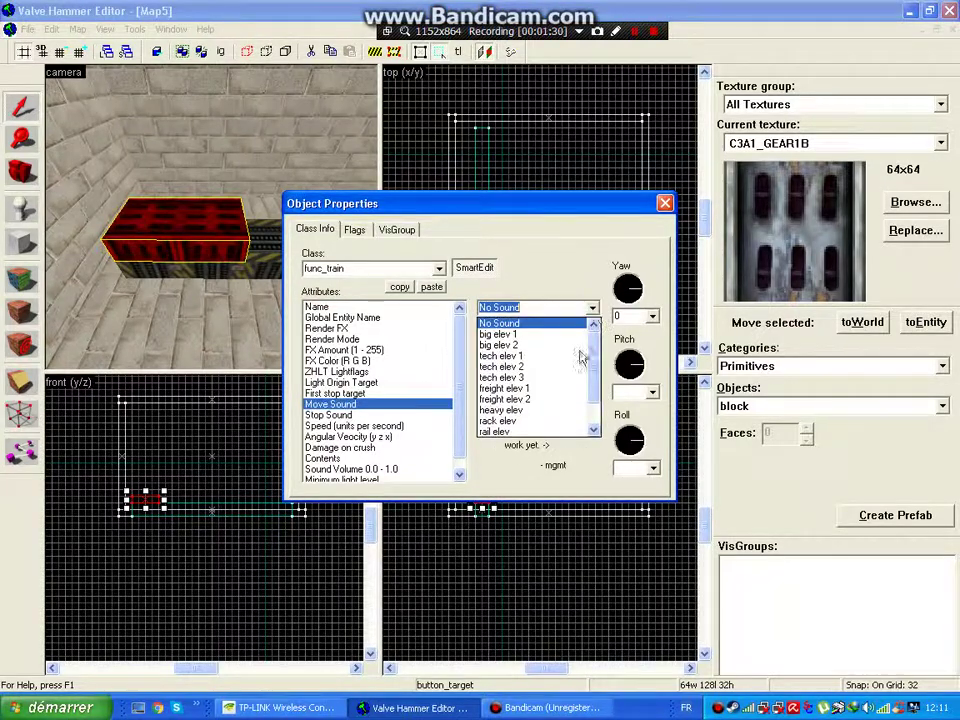
{"action": "left_click", "coordinate": [510, 433]}
{"action": "left_click", "coordinate": [420, 414]}
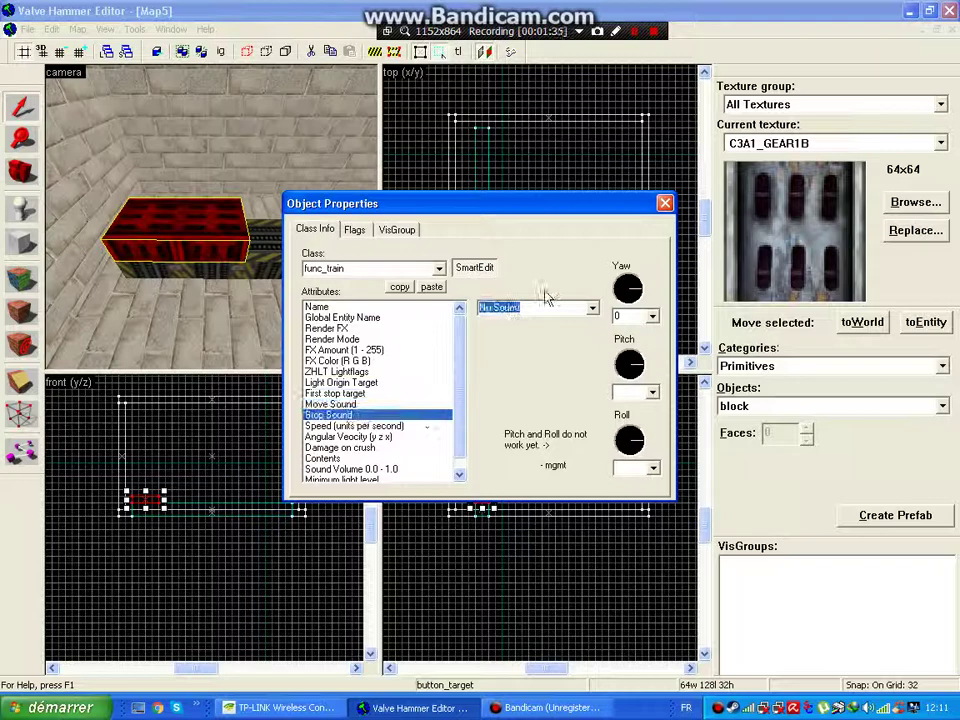
{"action": "left_click", "coordinate": [591, 312]}
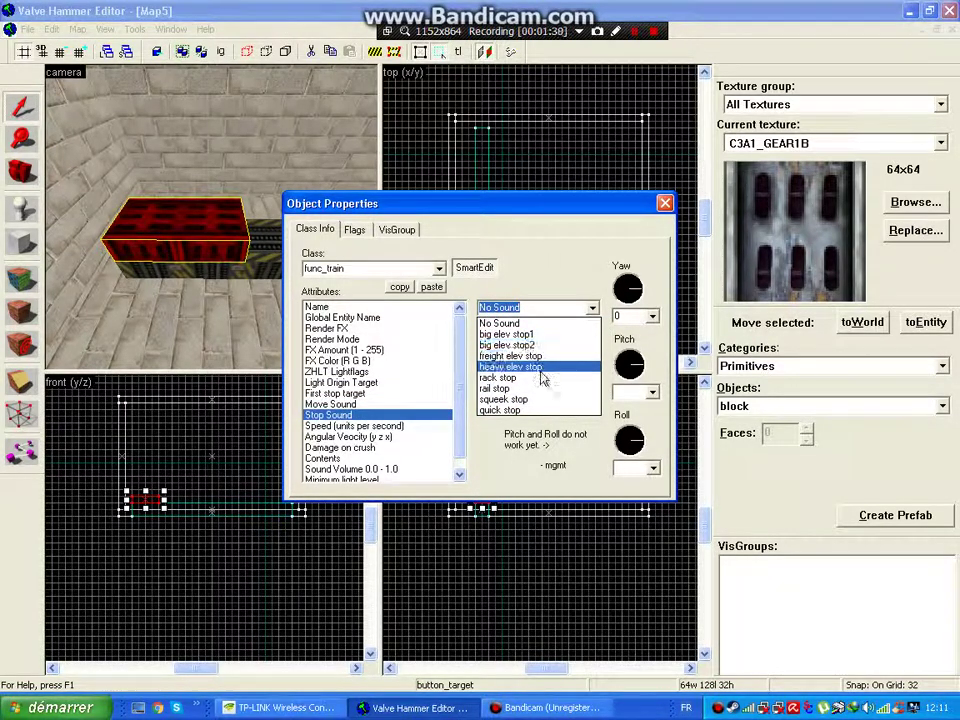
{"action": "left_click", "coordinate": [538, 388]}
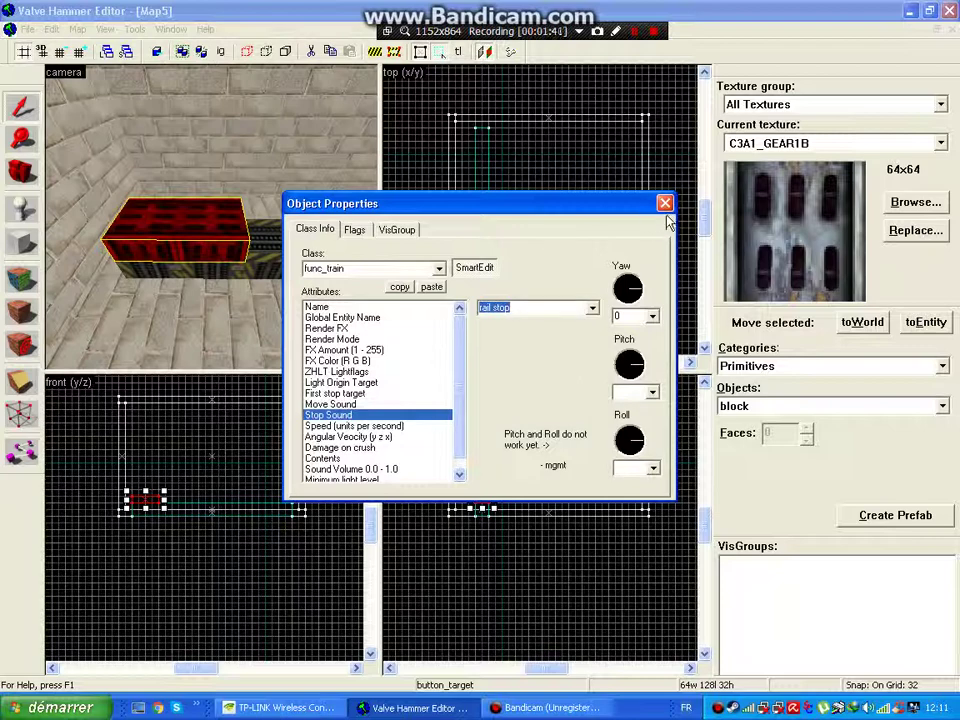
{"action": "left_click", "coordinate": [437, 196]}
- Place a path_corner entity at track height on the train block's starting spot
{"action": "left_click", "coordinate": [662, 205]}
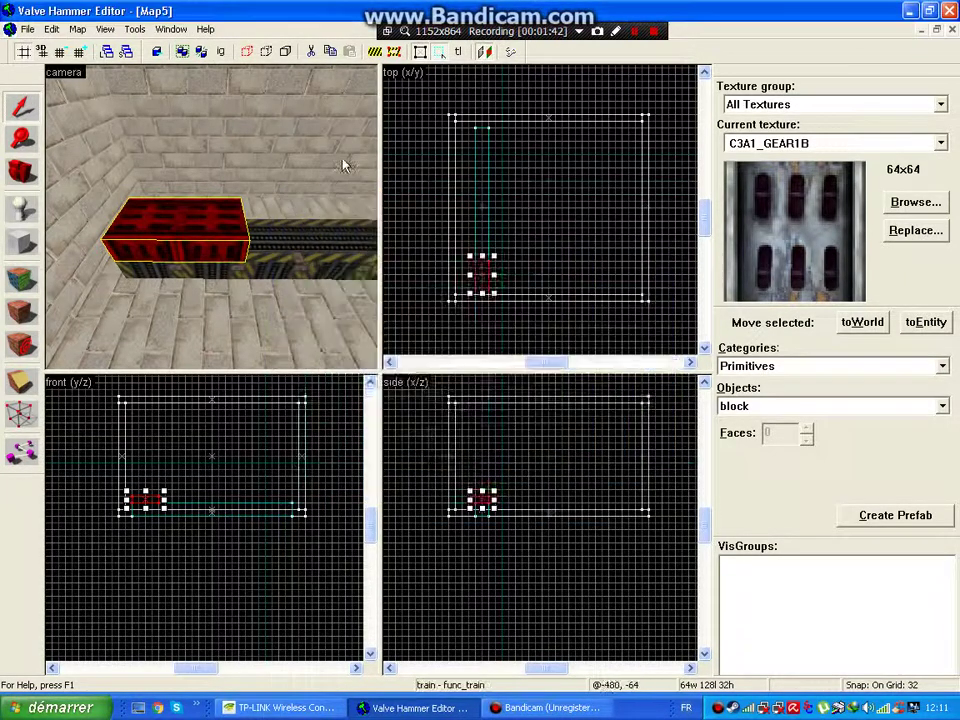
{"action": "left_click", "coordinate": [22, 208]}
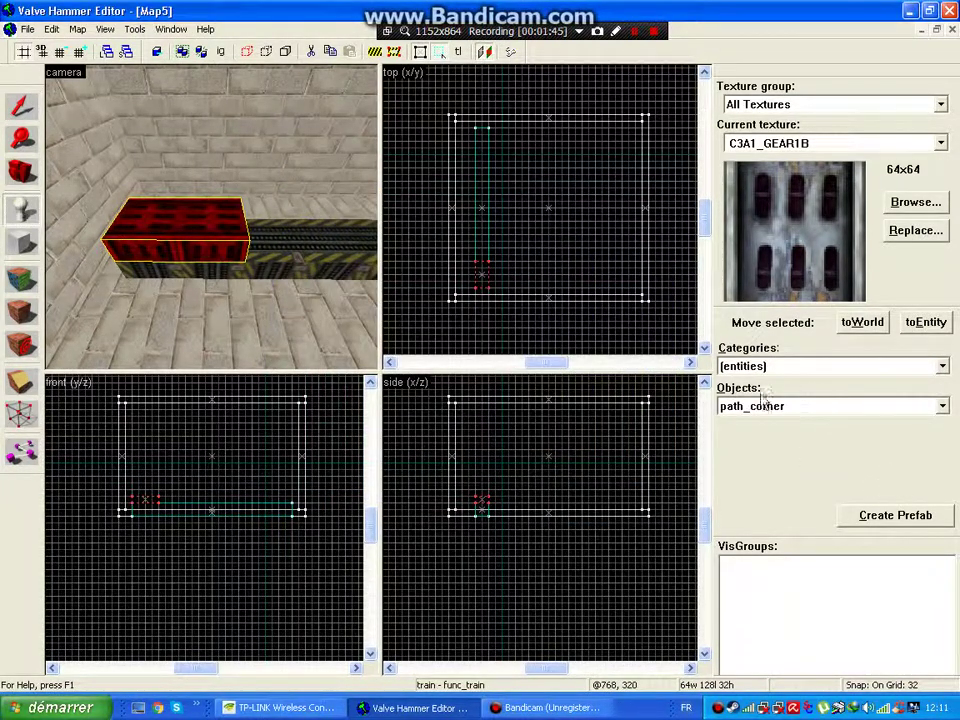
{"action": "scroll", "coordinate": [520, 486], "scroll_direction": "up", "scroll_amount": 1}
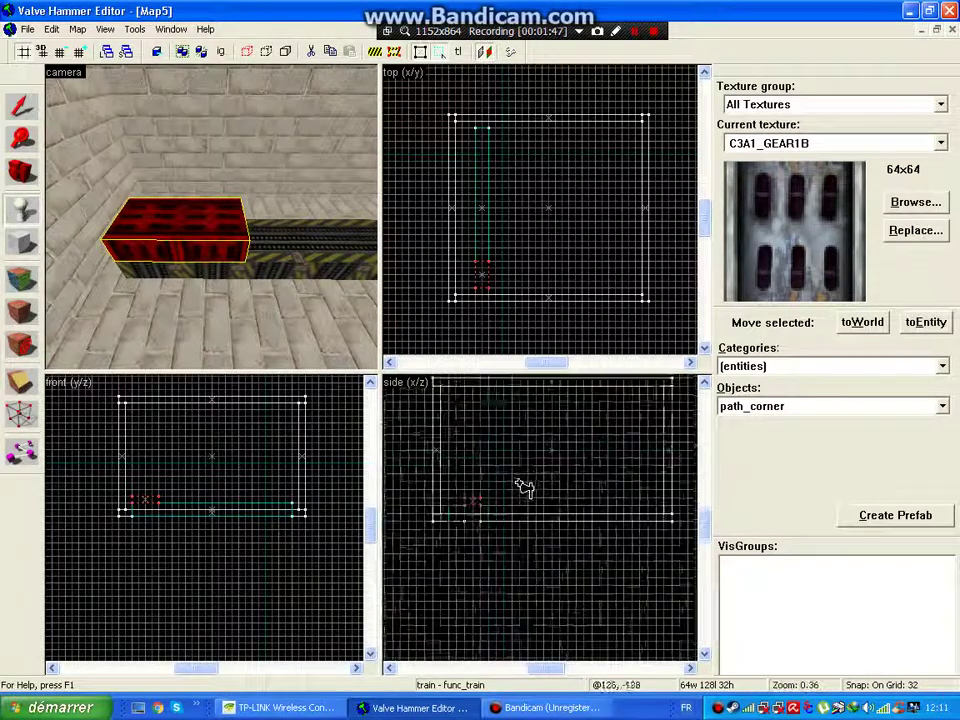
{"action": "scroll", "coordinate": [530, 475], "scroll_direction": "up", "scroll_amount": 1}
{"action": "left_click", "coordinate": [466, 509]}
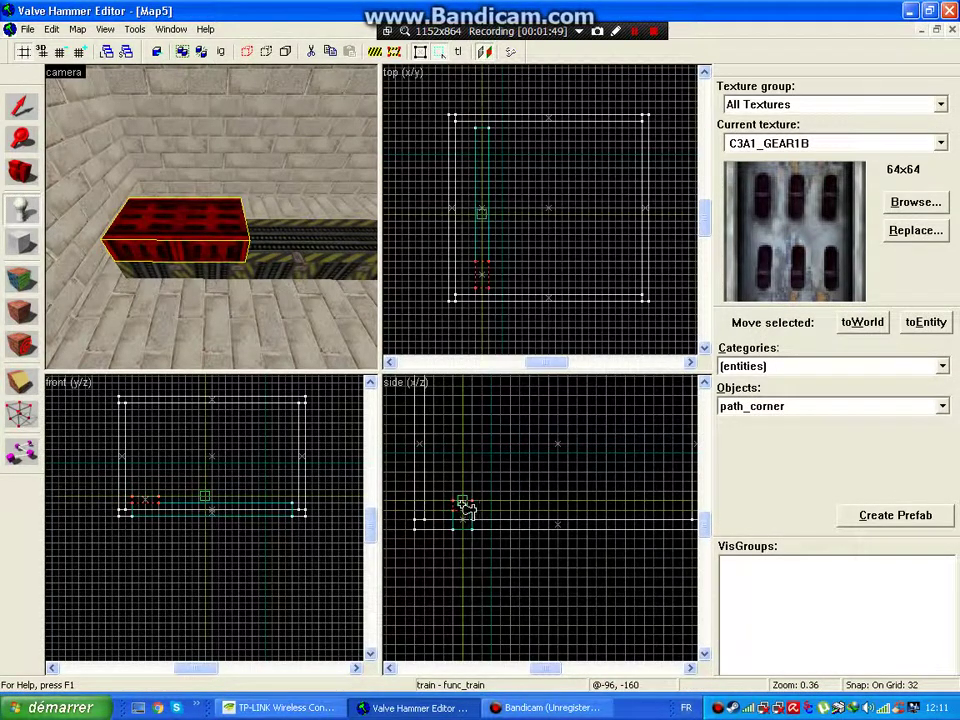
{"action": "left_click", "coordinate": [472, 510]}
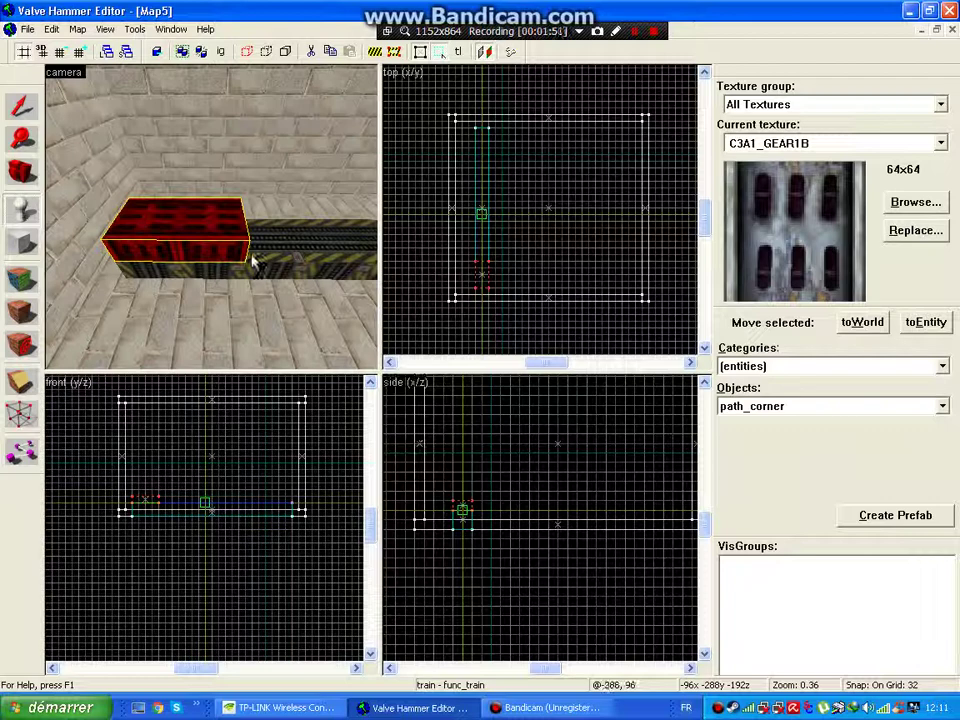
{"action": "left_click", "coordinate": [148, 496]}
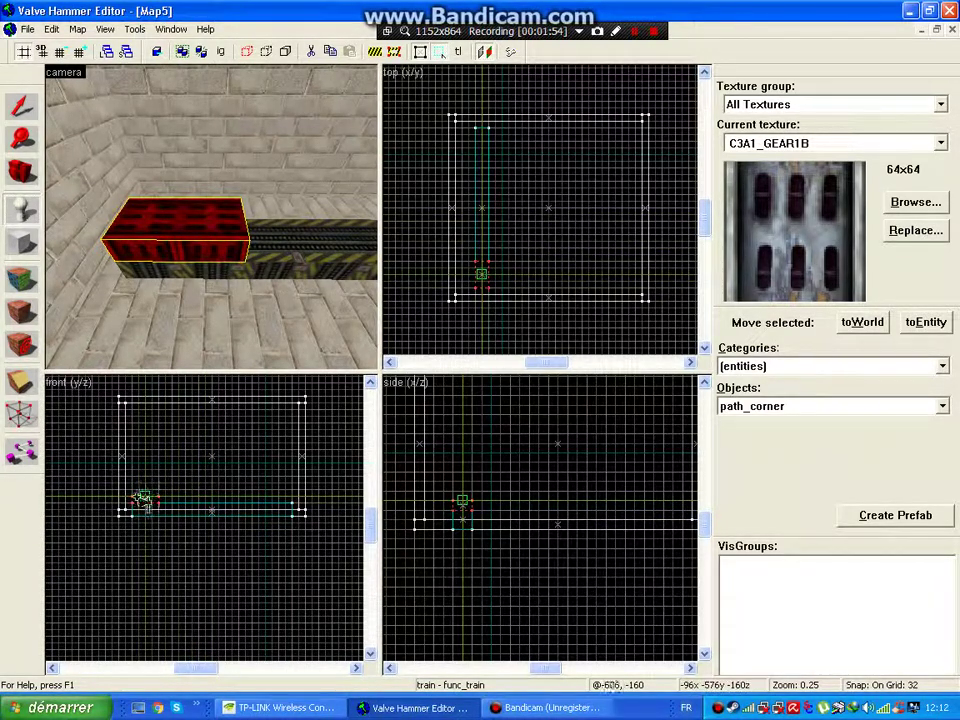
{"action": "key", "text": "Return"}
{"action": "left_click", "coordinate": [20, 108]}
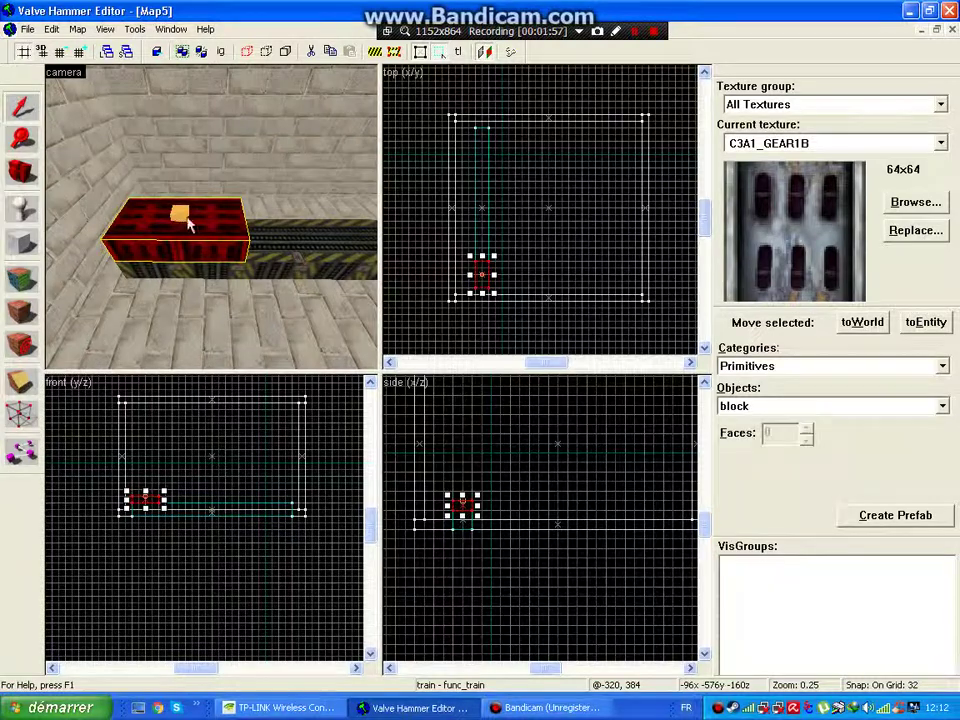
- Name the new path_corner stop1 with stop2 as next stop target, then reselect the train block
{"action": "left_click", "coordinate": [188, 216]}
{"action": "key", "text": "alt+Return"}
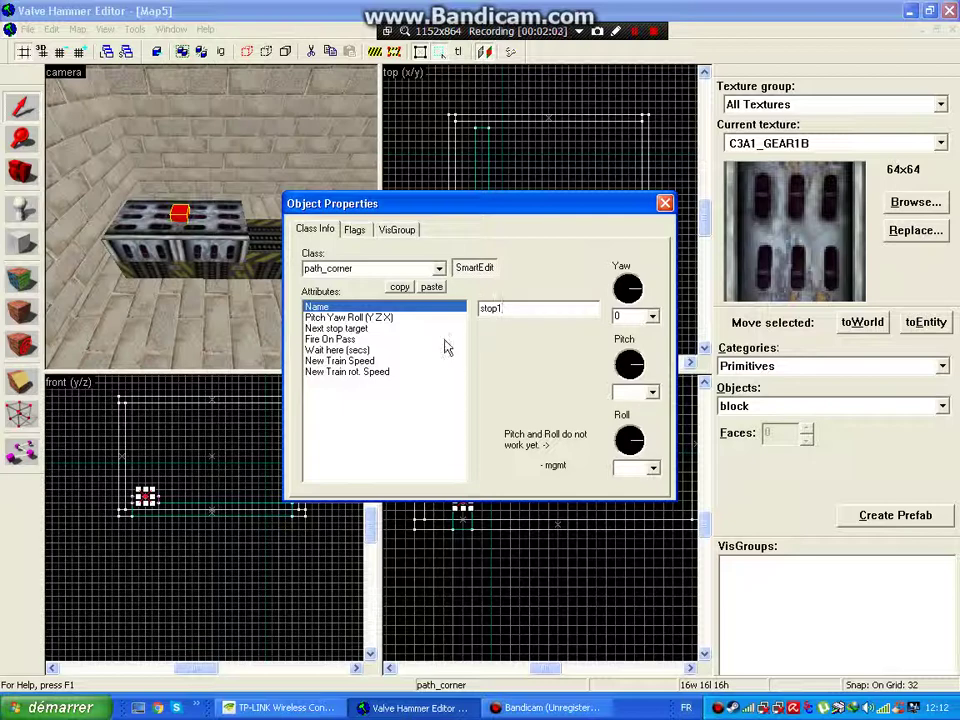
{"action": "left_click", "coordinate": [378, 329]}
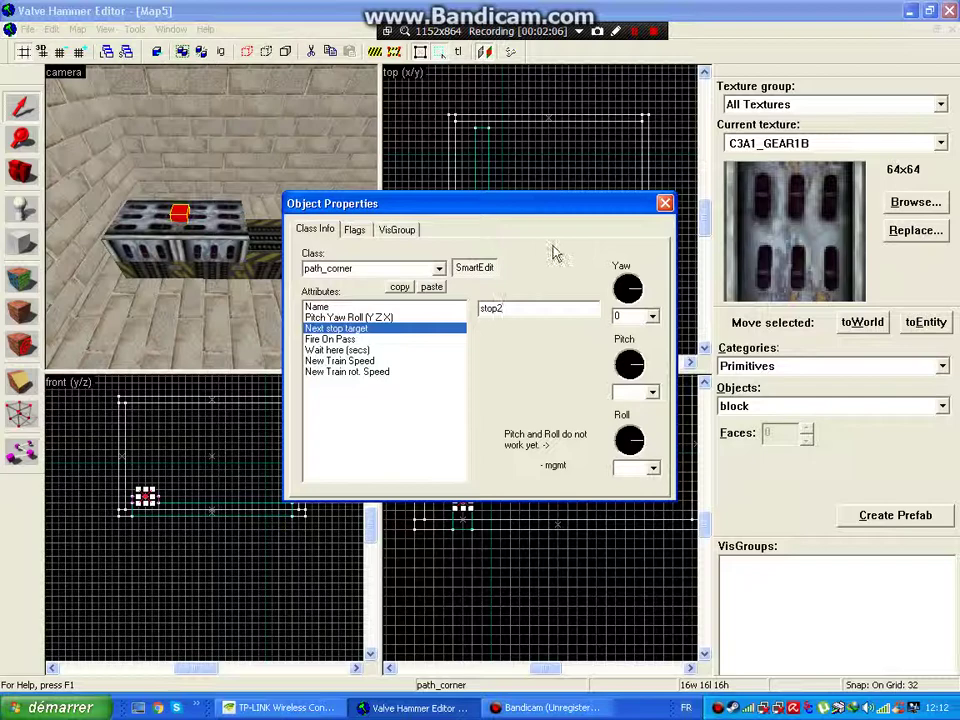
{"action": "left_click", "coordinate": [664, 203]}
{"action": "left_click", "coordinate": [192, 224]}
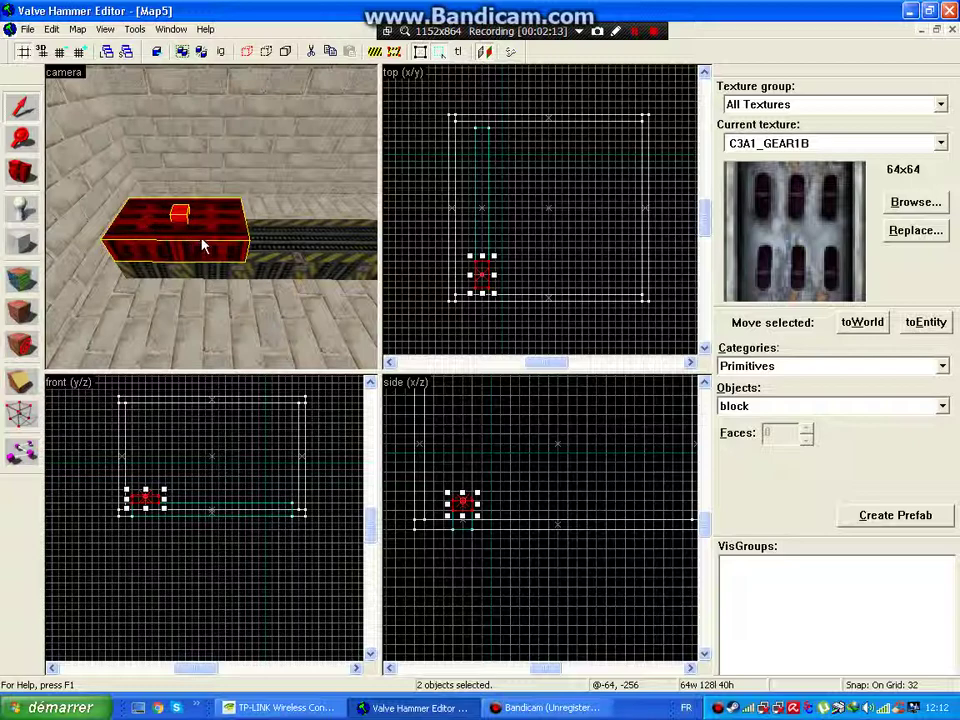
- Copy the gear block and path_corner to the track's far end and select the copied corner, stop2
{"action": "left_click_drag", "start_coordinate": [480, 275], "coordinate": [483, 135]}
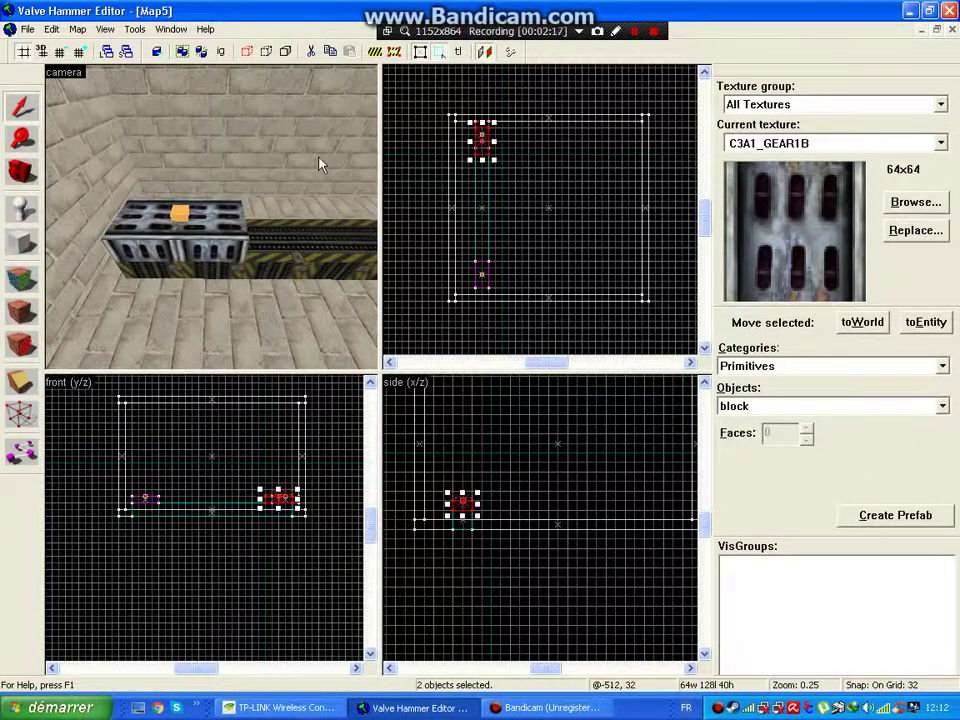
{"action": "mouse_move", "coordinate": [320, 165]}
{"action": "left_mouse_down"}
{"action": "mouse_move", "coordinate": [210, 215]}
{"action": "mouse_move", "coordinate": [150, 213]}
{"action": "left_mouse_up"}
{"action": "left_click", "coordinate": [150, 213]}
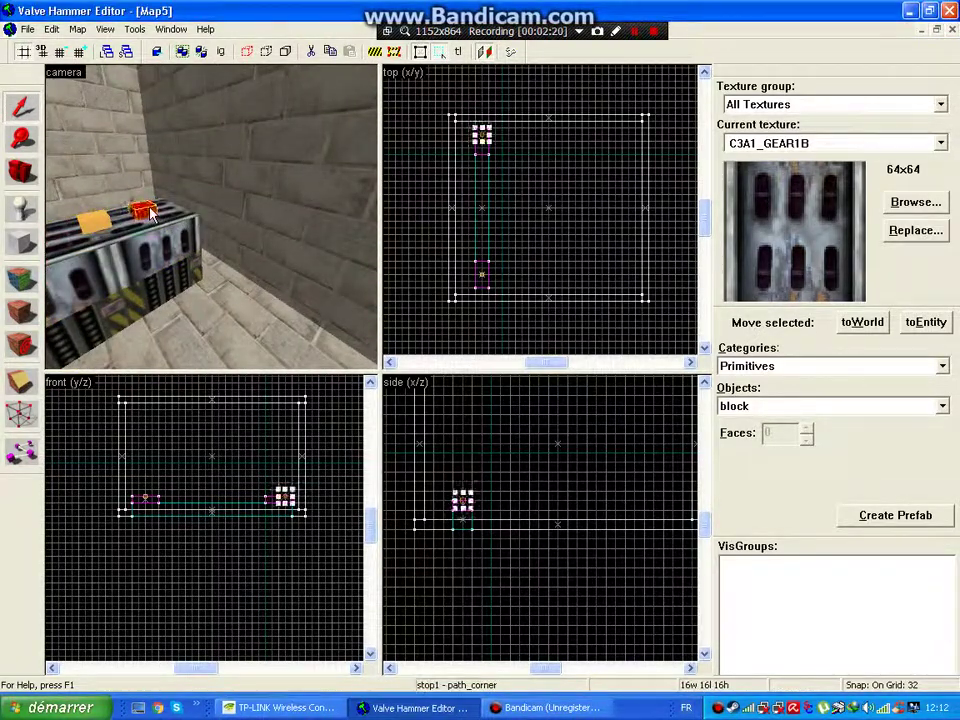
{"action": "left_click", "coordinate": [100, 220]}
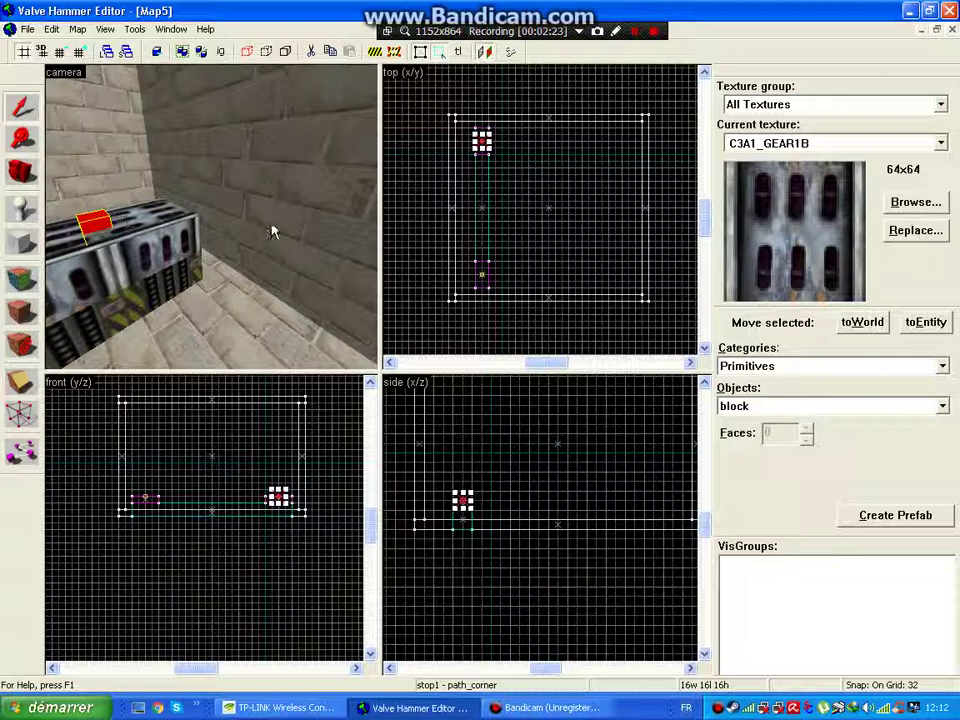
- Set path corner stop2's next stop target to stop1, confirming its name is stop2
{"action": "key", "text": "alt+Return"}
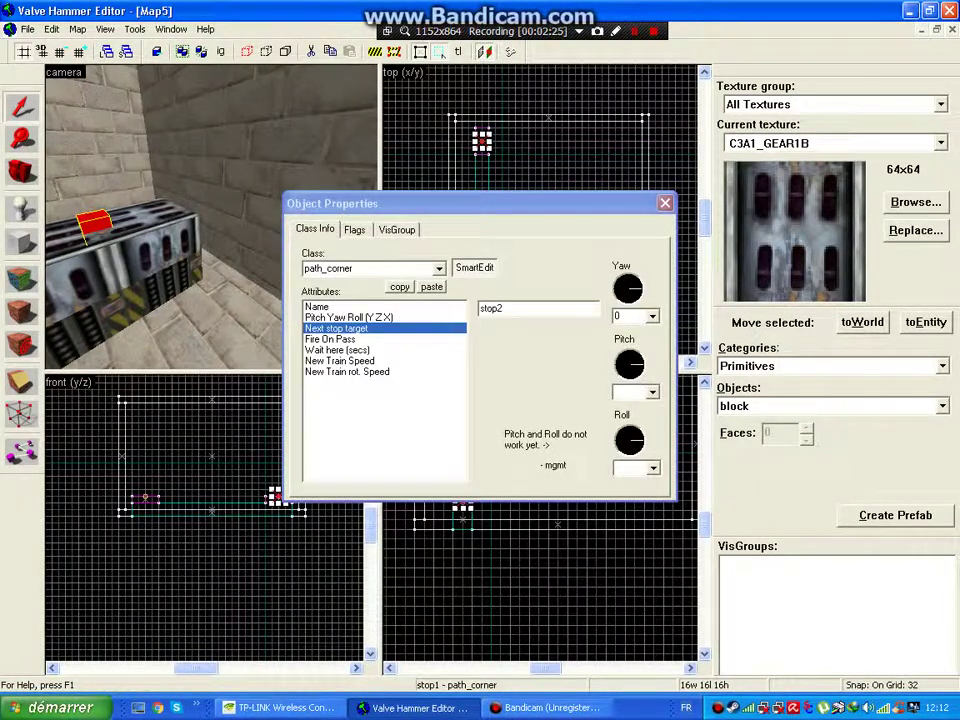
{"action": "left_click", "coordinate": [502, 308]}
{"action": "type", "text": "1"}
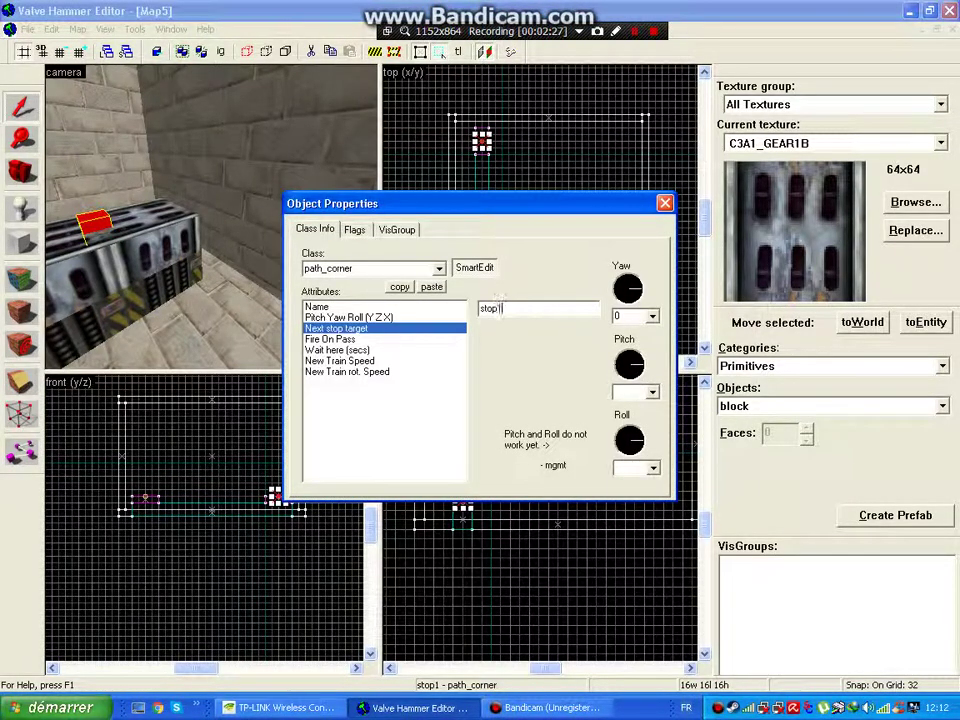
{"action": "left_click", "coordinate": [366, 307]}
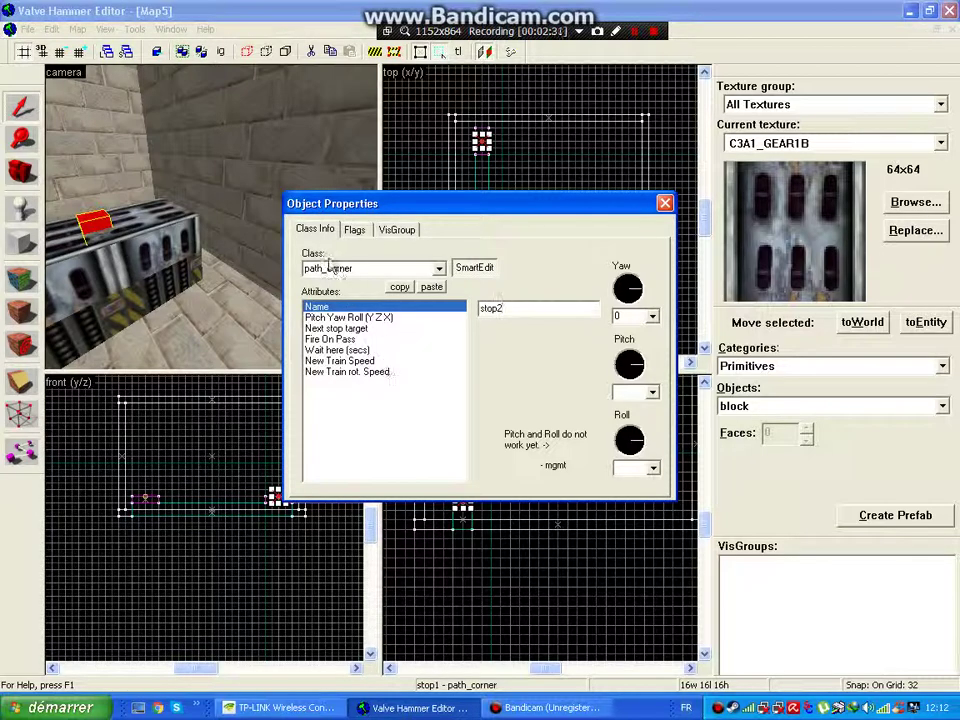
{"action": "left_click", "coordinate": [355, 230]}
{"action": "left_click", "coordinate": [334, 234]}
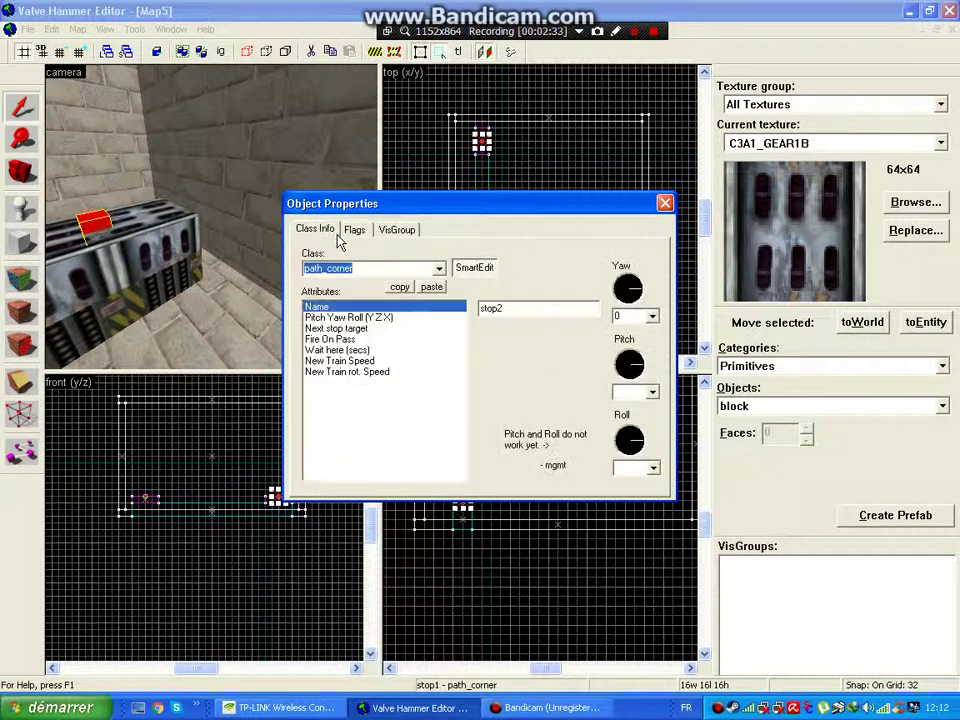
{"action": "left_click", "coordinate": [357, 329]}
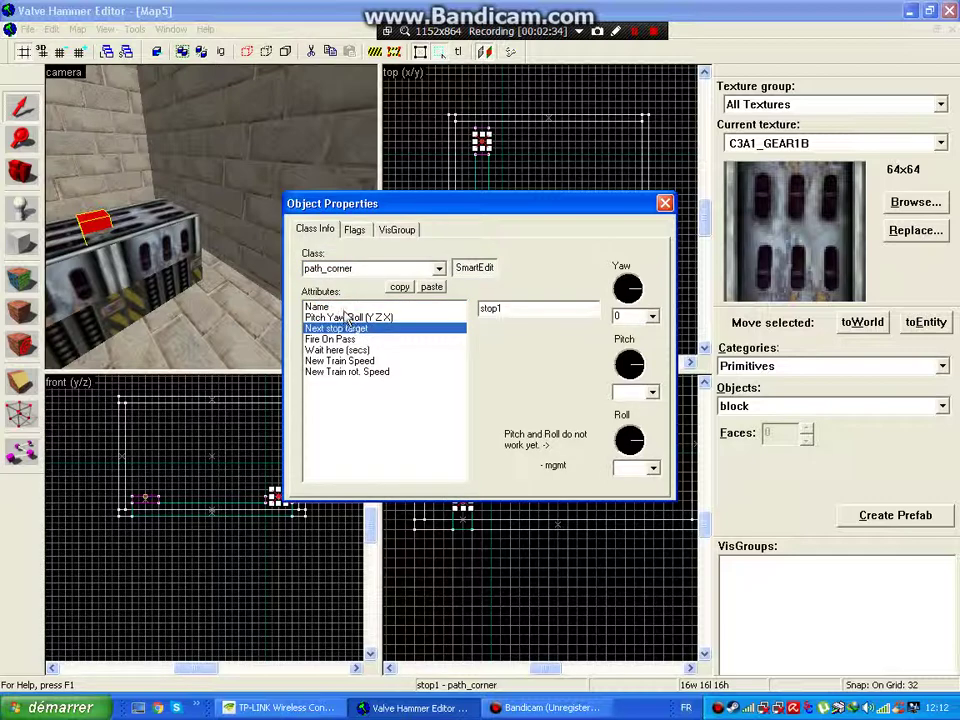
{"action": "left_click", "coordinate": [318, 306]}
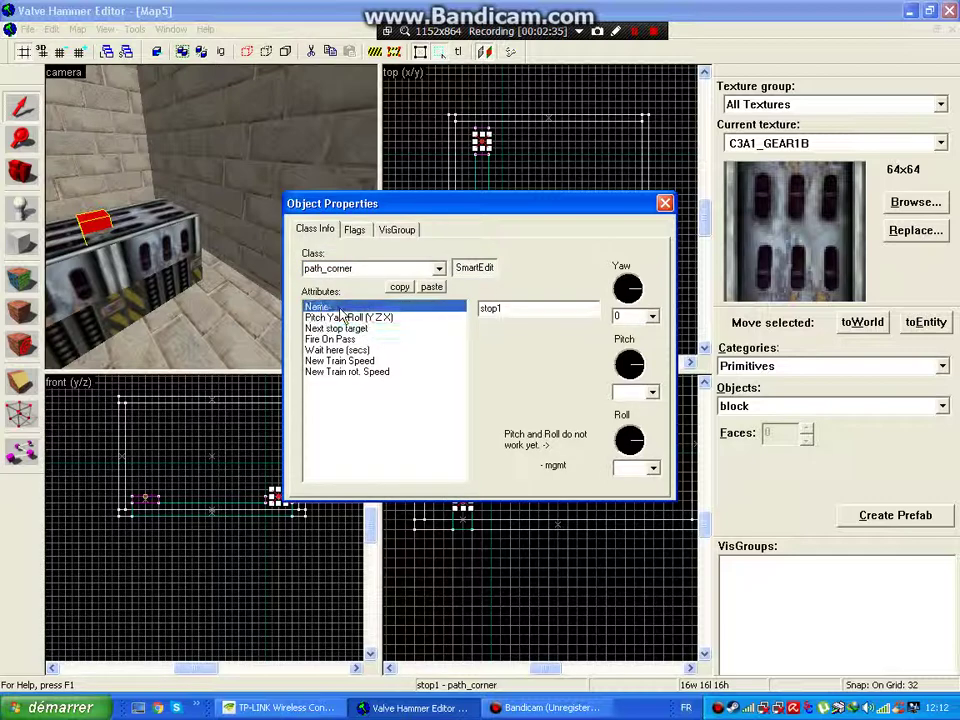
{"action": "left_click", "coordinate": [666, 205]}
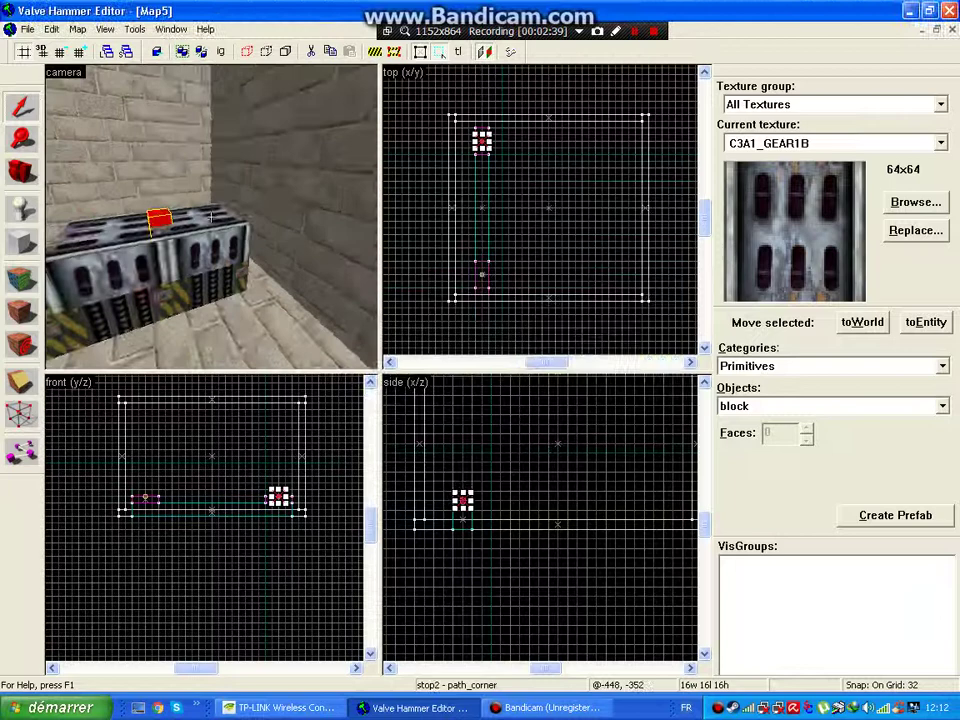
- Reselect the func_train block and bring up the texture list to search for button textures
{"action": "left_click", "coordinate": [211, 216]}
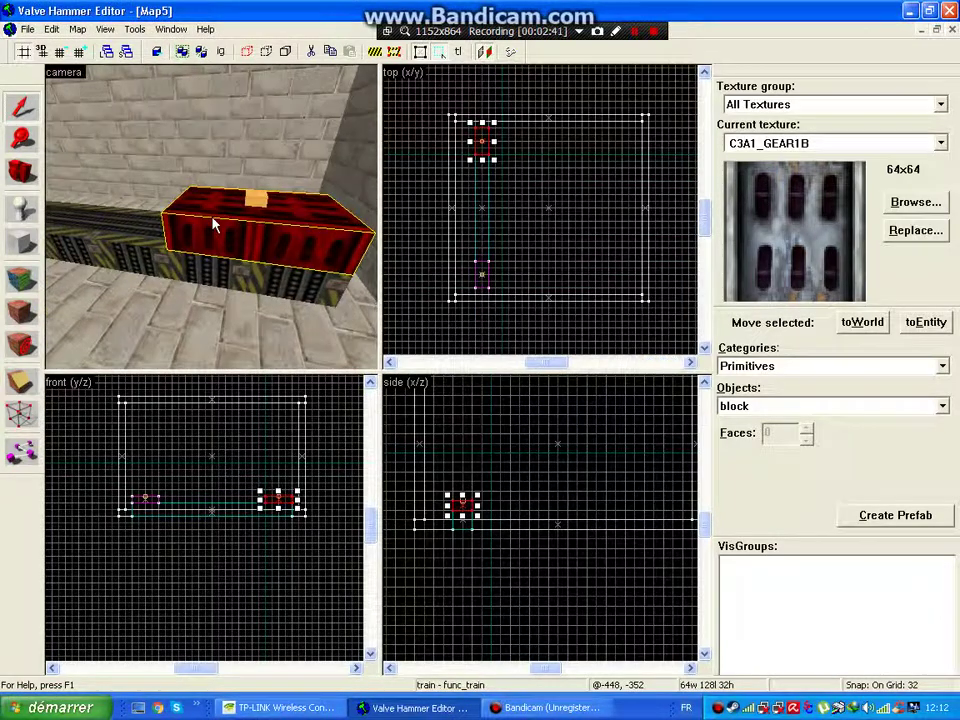
{"action": "key", "text": "Up"}
{"action": "key", "text": "Up"}
{"action": "key", "text": "Up"}
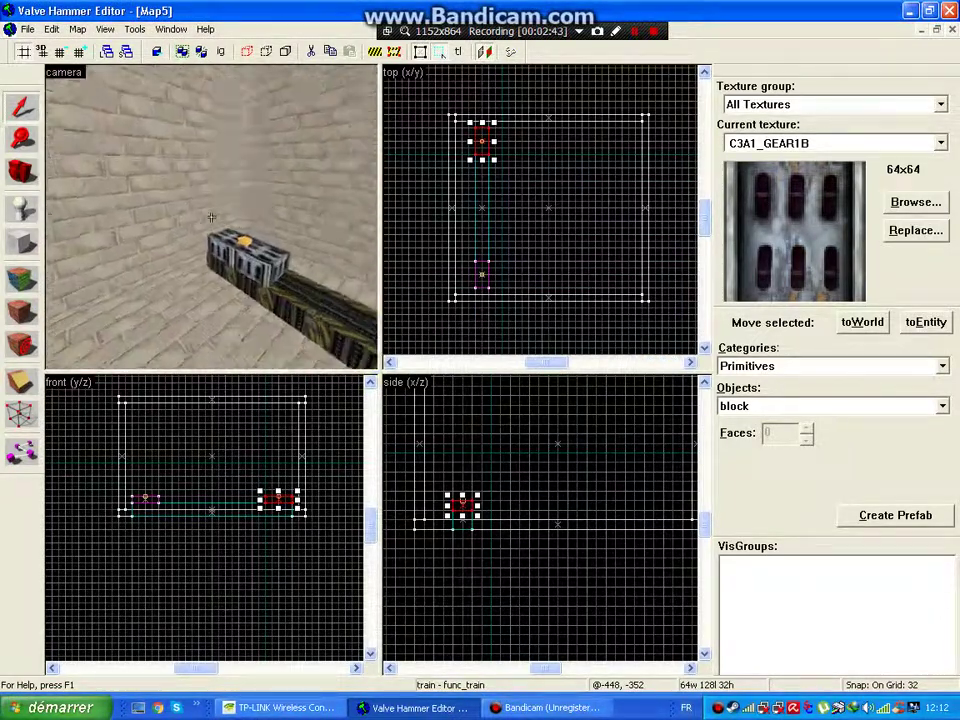
{"action": "left_click", "coordinate": [916, 202]}
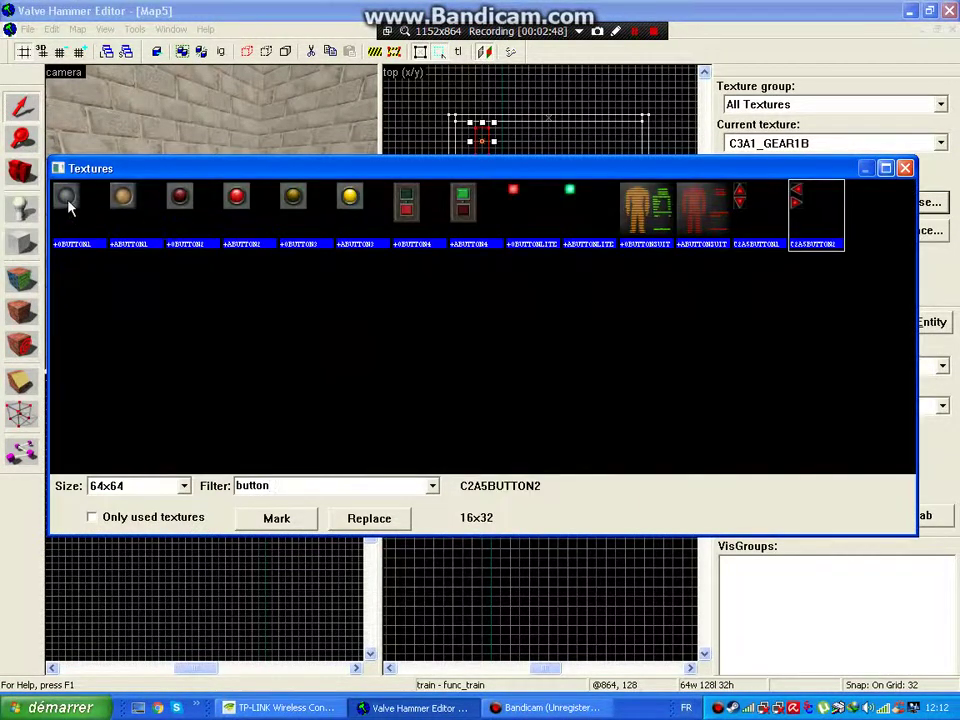
- Make +0BUTTON1 the current texture
{"action": "double_click", "coordinate": [68, 200]}
{"action": "key", "text": "Up"}
{"action": "key", "text": "Up"}
{"action": "key", "text": "Up"}
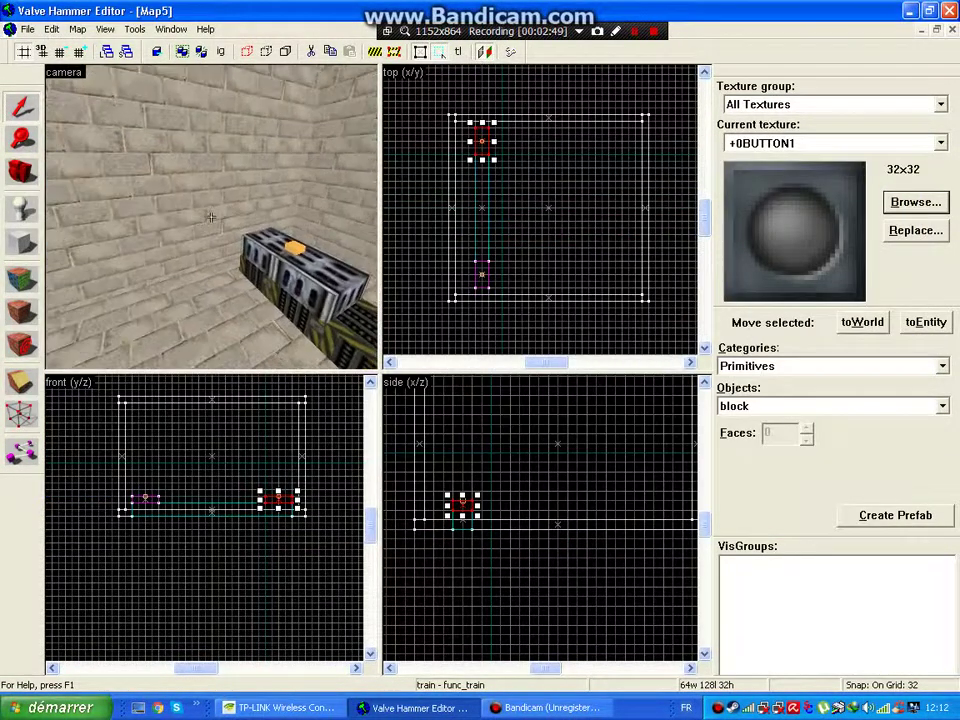
{"action": "key", "text": "Down"}
{"action": "key", "text": "Down"}
{"action": "key", "text": "Down"}
{"action": "key", "text": "Left"}
{"action": "key", "text": "Left"}
{"action": "key", "text": "Left"}
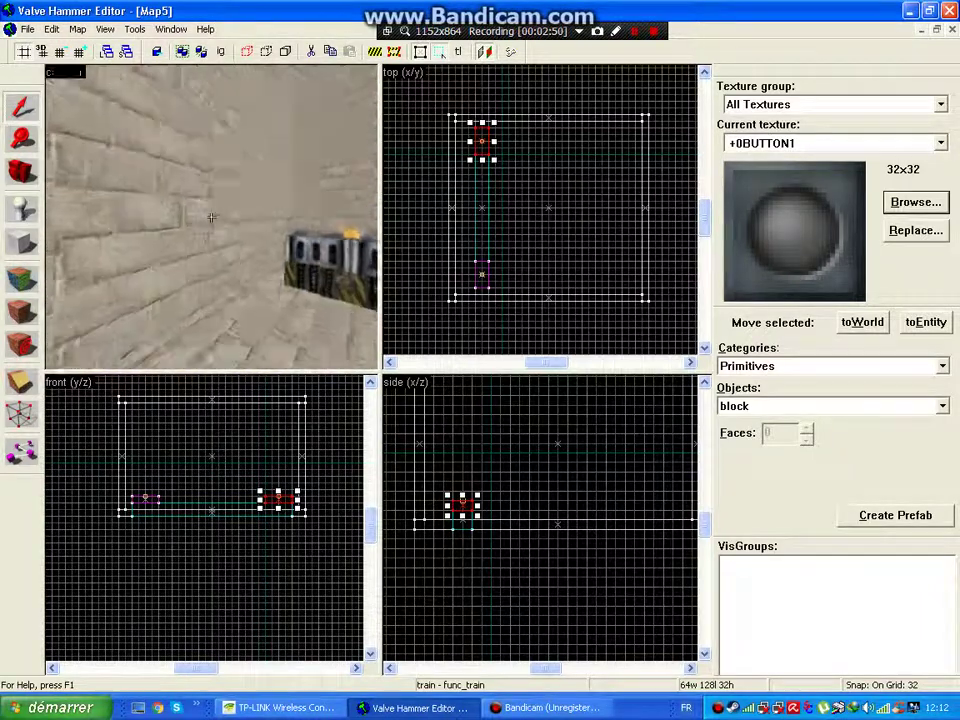
- Start a 32-unit button brush near the room's corner, then cancel it
{"action": "left_click", "coordinate": [22, 242]}
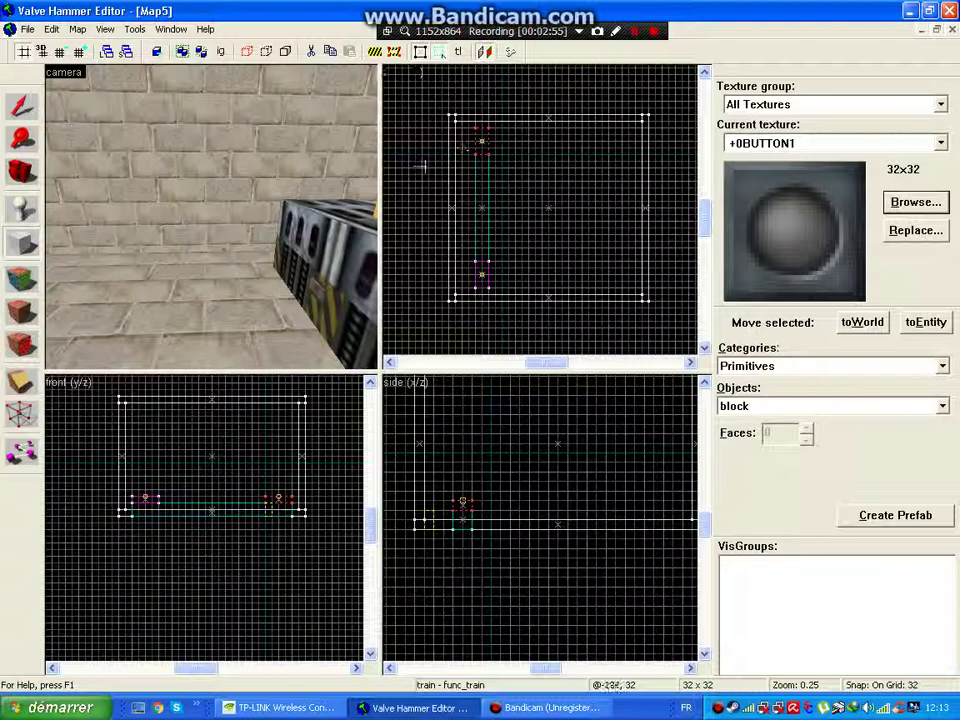
{"action": "left_click", "coordinate": [455, 154]}
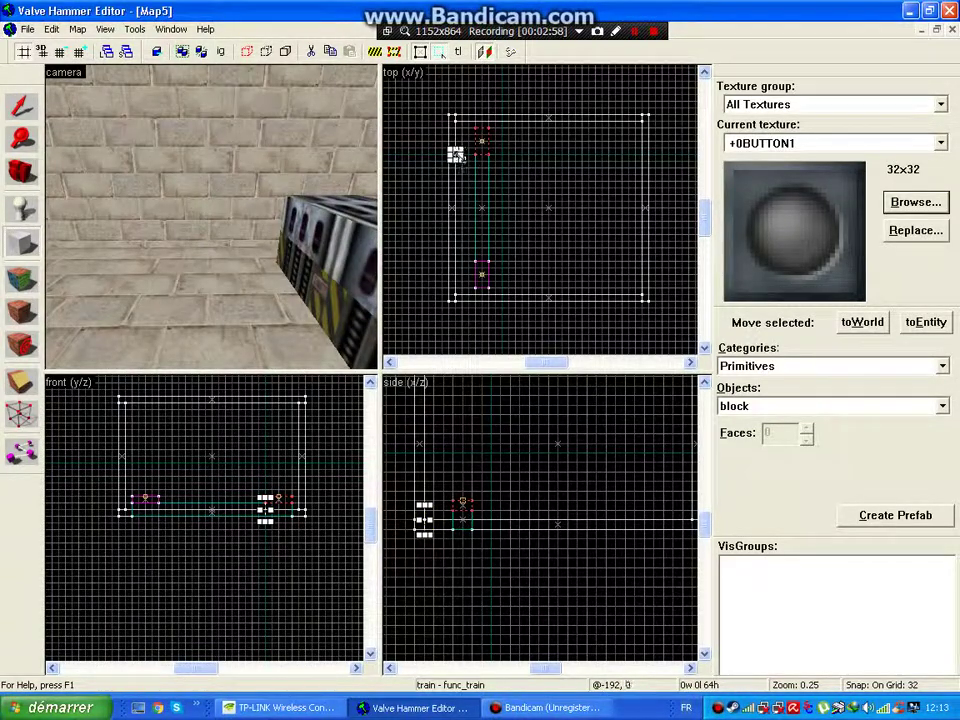
{"action": "left_click_drag", "start_coordinate": [463, 153], "coordinate": [466, 155]}
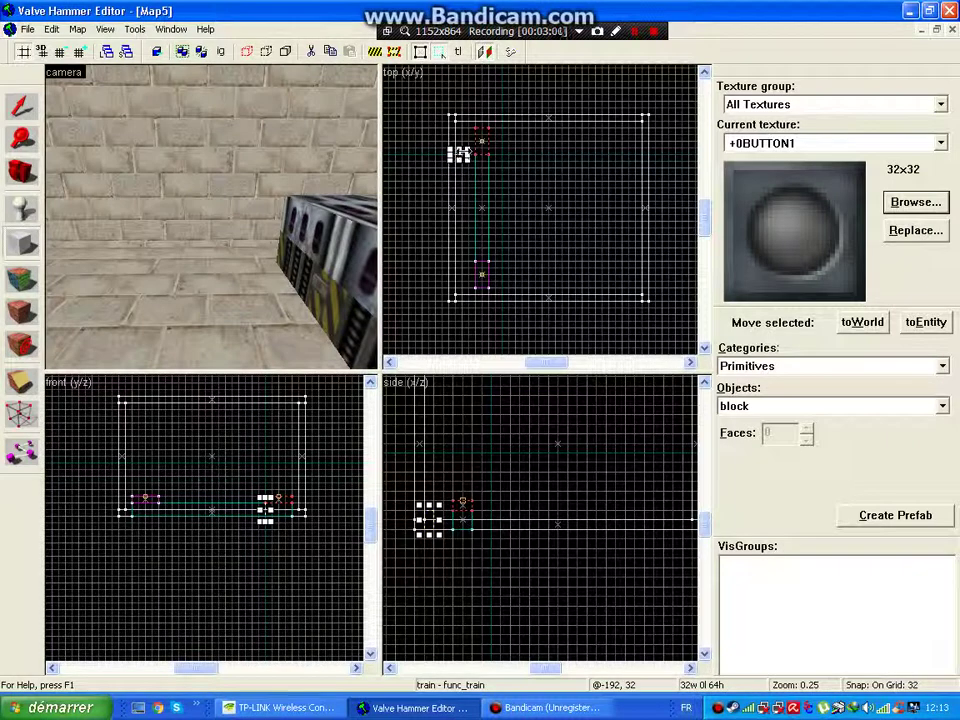
{"action": "key", "text": "z"}
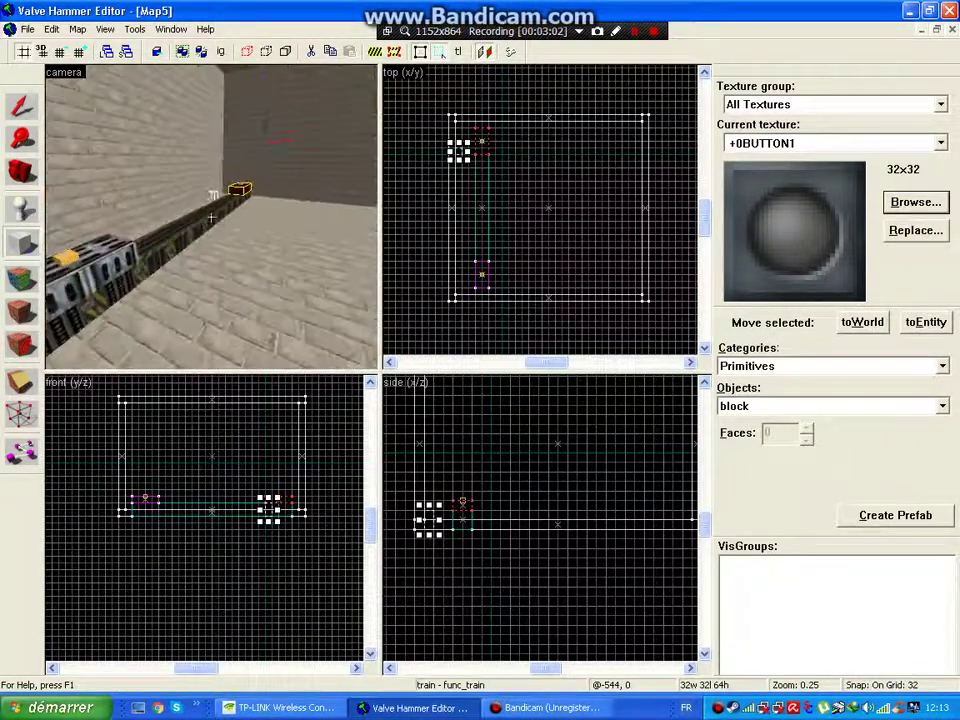
{"action": "key", "text": "w"}
{"action": "key", "text": "w"}
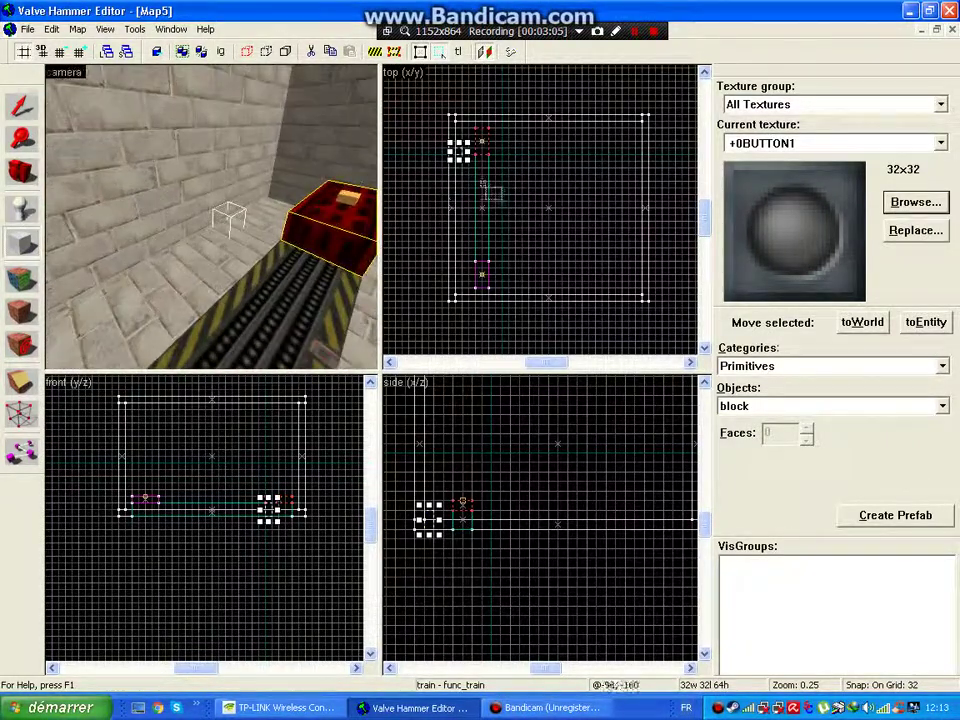
{"action": "key", "text": "z"}
{"action": "key", "text": "Escape"}
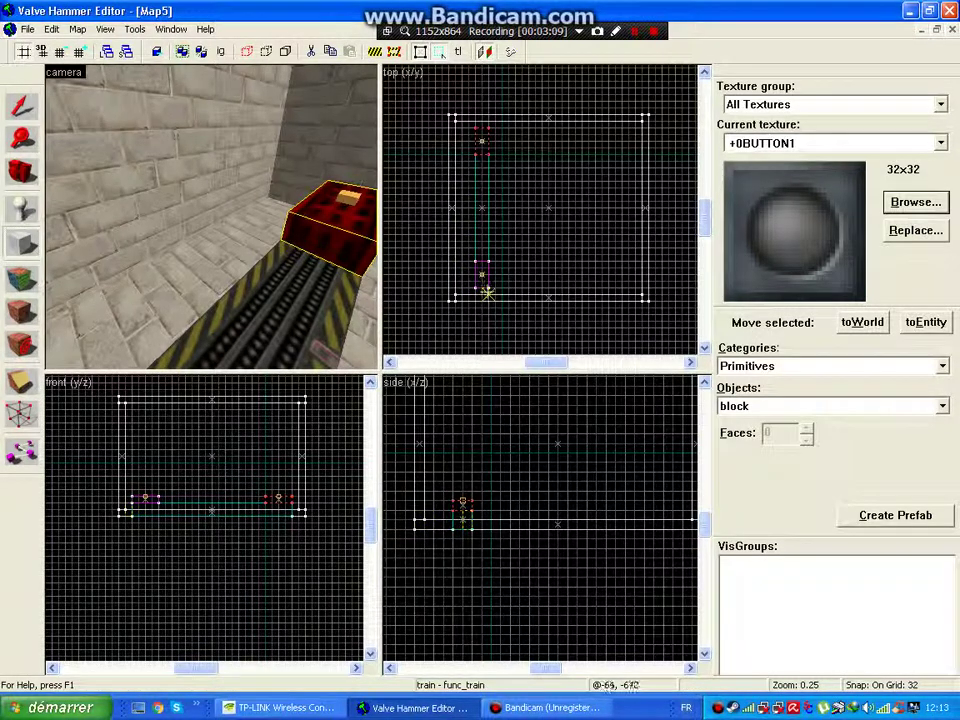
- Draw a small +0BUTTON1 box on the wall beside the train, set grid to 64, and deselect
{"action": "left_click", "coordinate": [487, 293]}
{"action": "key", "text": "z"}
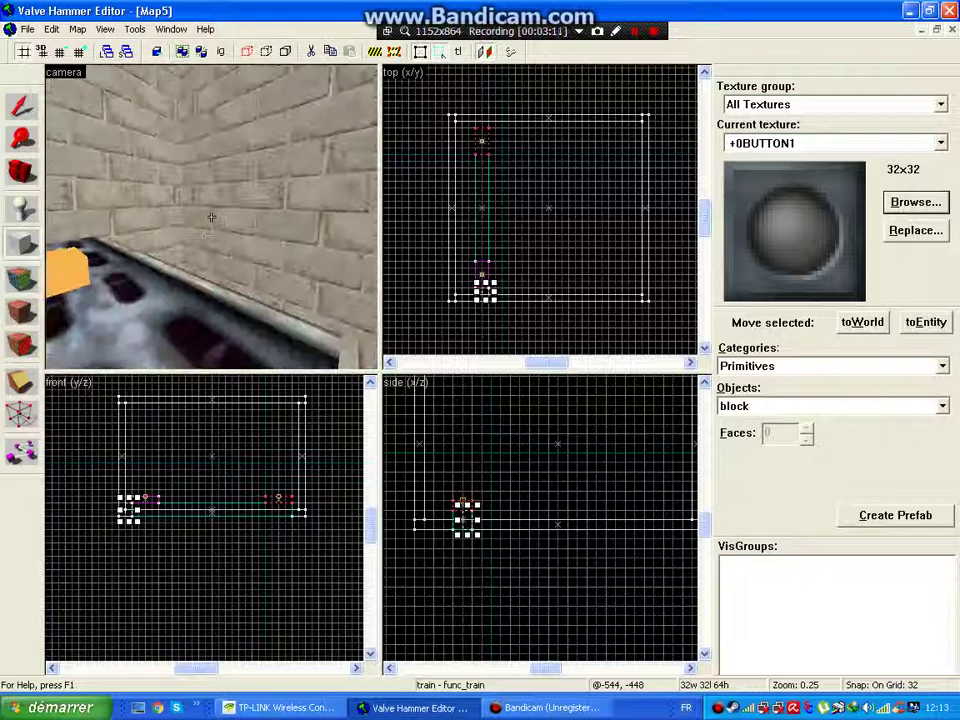
{"action": "key", "text": "z"}
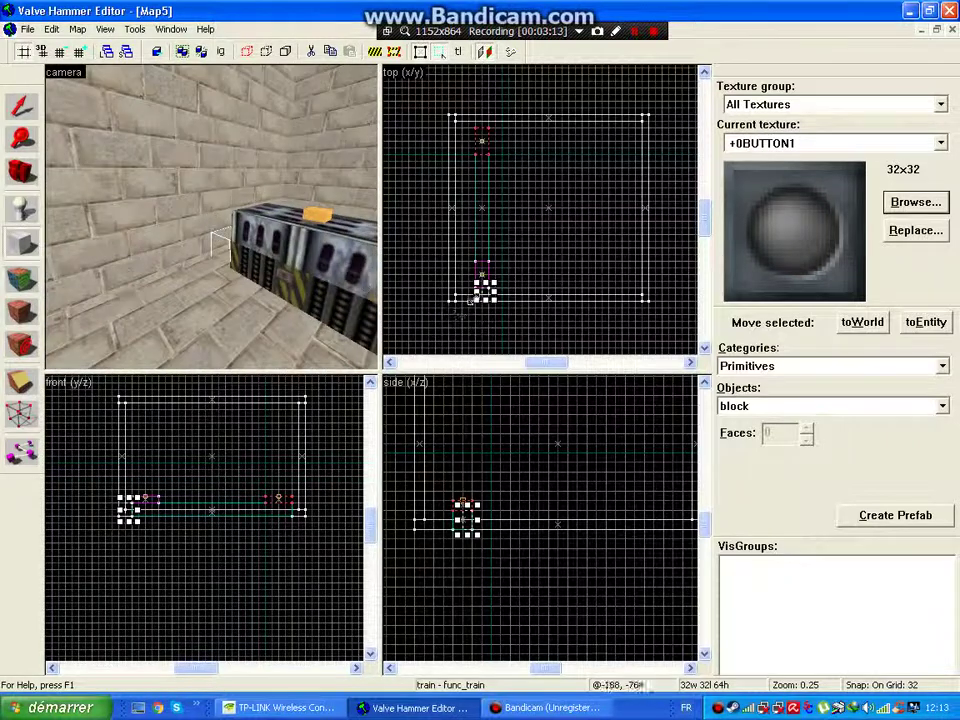
{"action": "left_click_drag", "start_coordinate": [484, 290], "coordinate": [500, 301]}
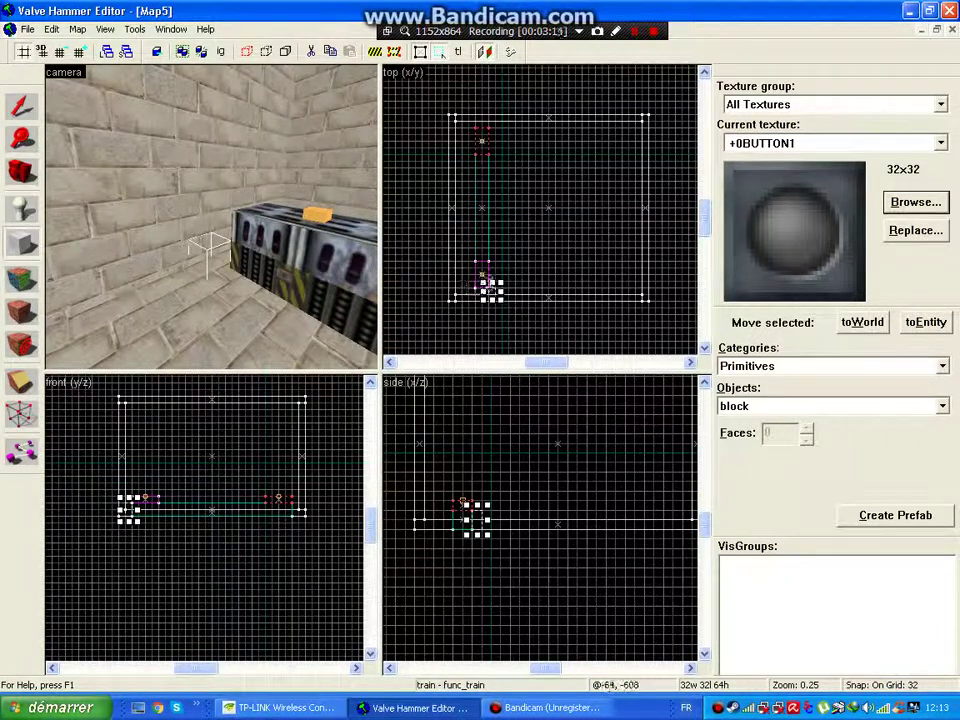
{"action": "left_click_drag", "start_coordinate": [125, 505], "coordinate": [122, 500]}
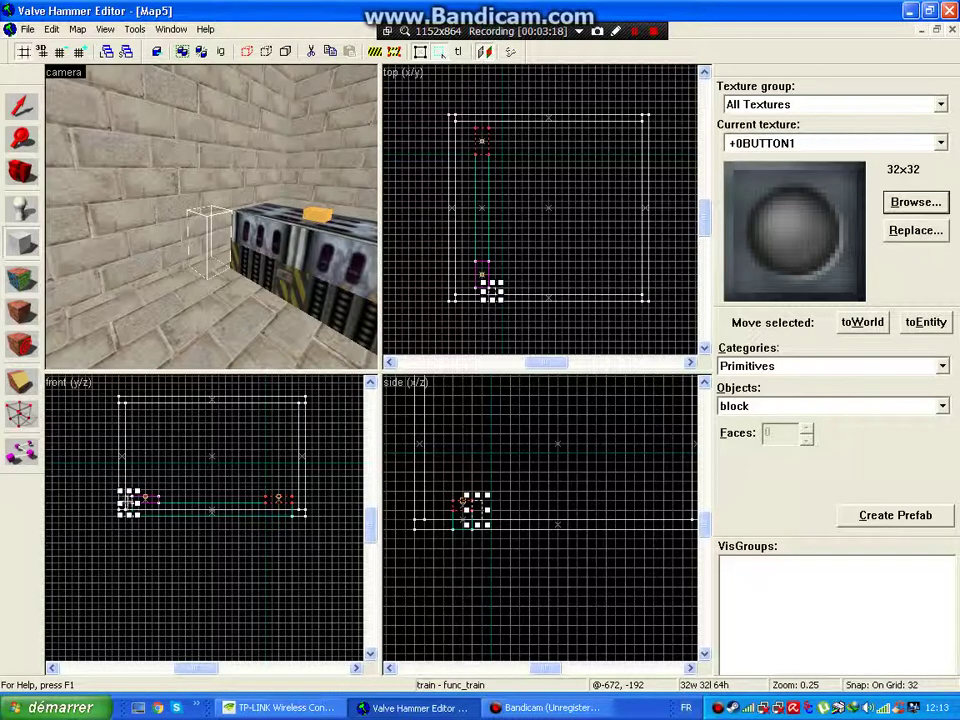
{"action": "left_click", "coordinate": [128, 503]}
{"action": "left_click", "coordinate": [128, 505]}
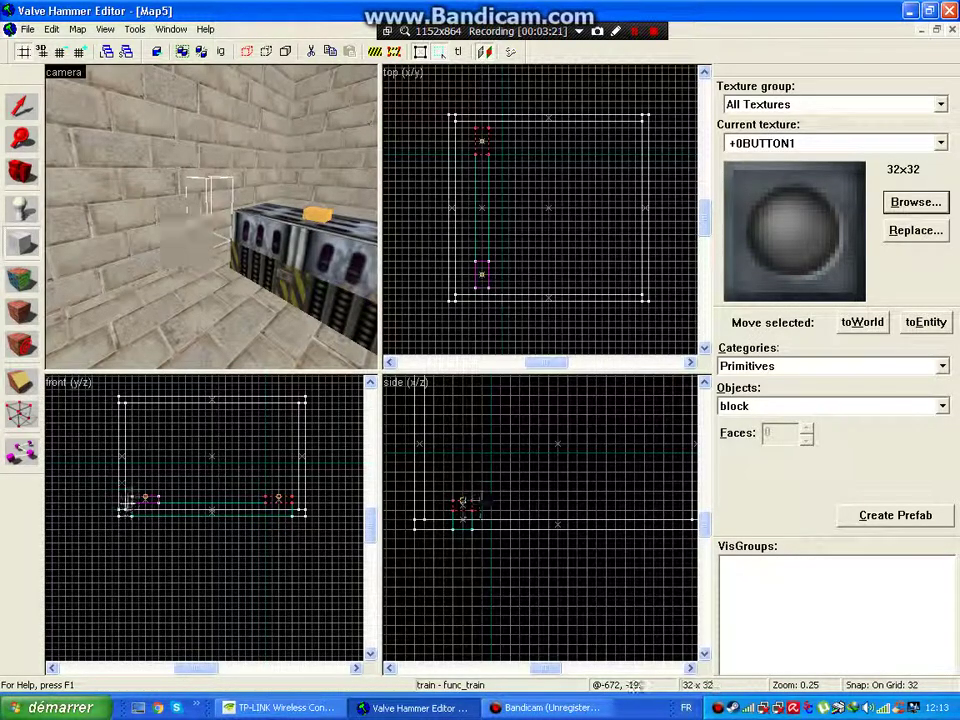
{"action": "left_click", "coordinate": [84, 52]}
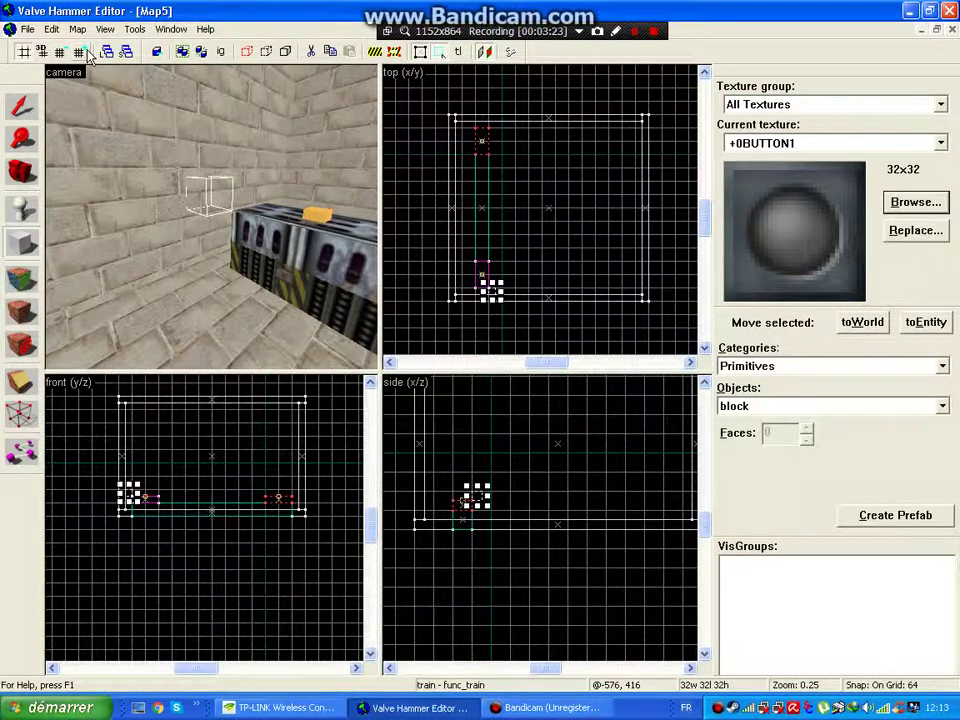
{"action": "key", "text": "Escape"}
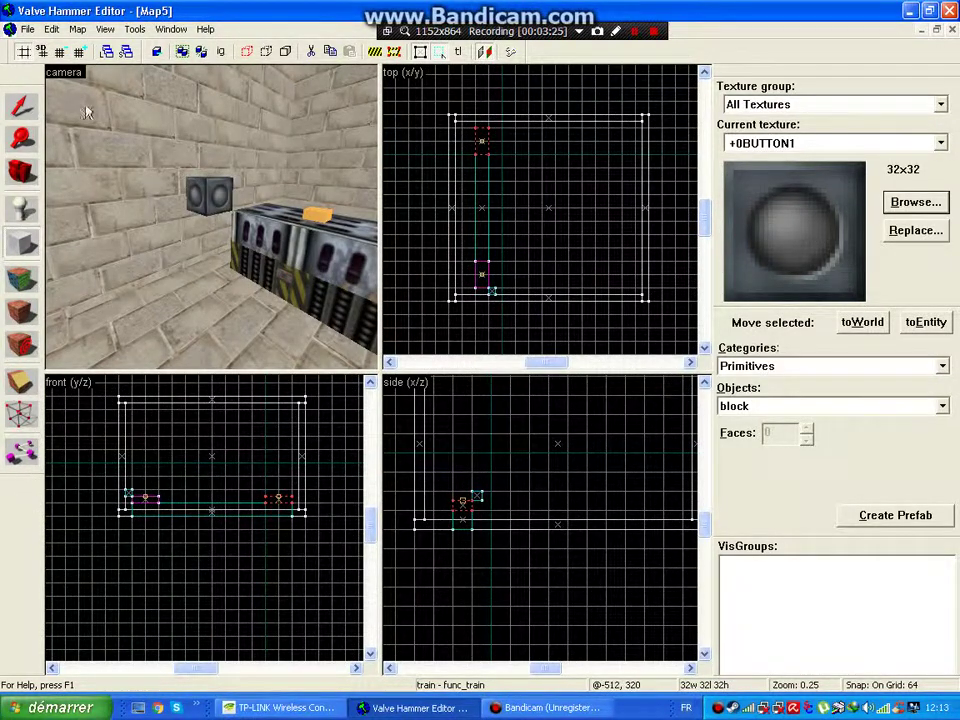
- Select the button block and make it a func_button entity
{"action": "left_click", "coordinate": [22, 105]}
{"action": "left_click", "coordinate": [208, 188]}
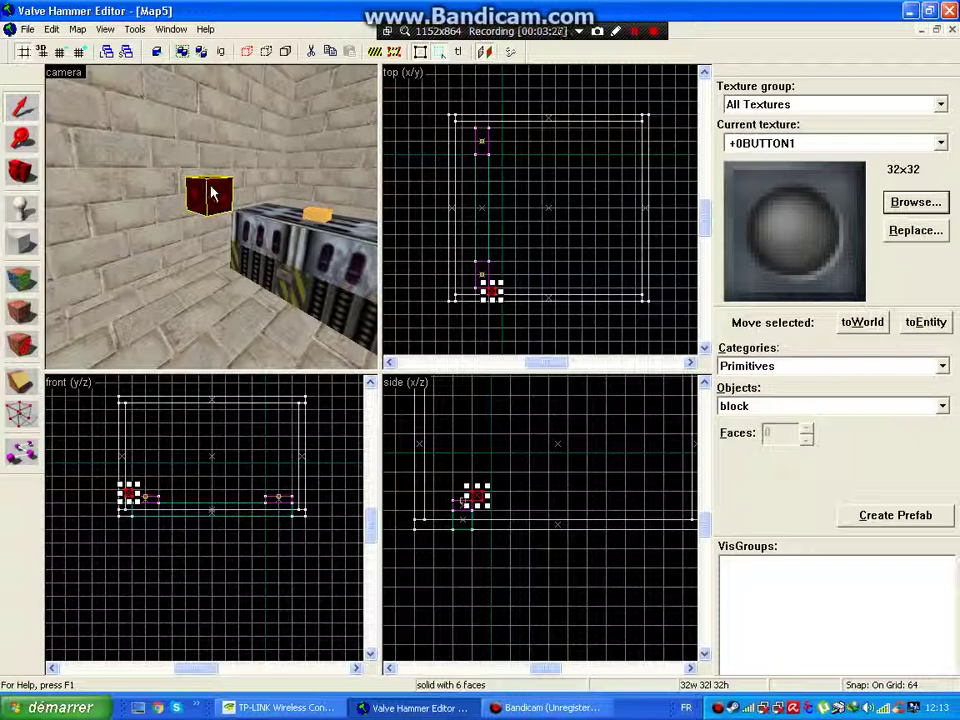
{"action": "key", "text": "ctrl+t"}
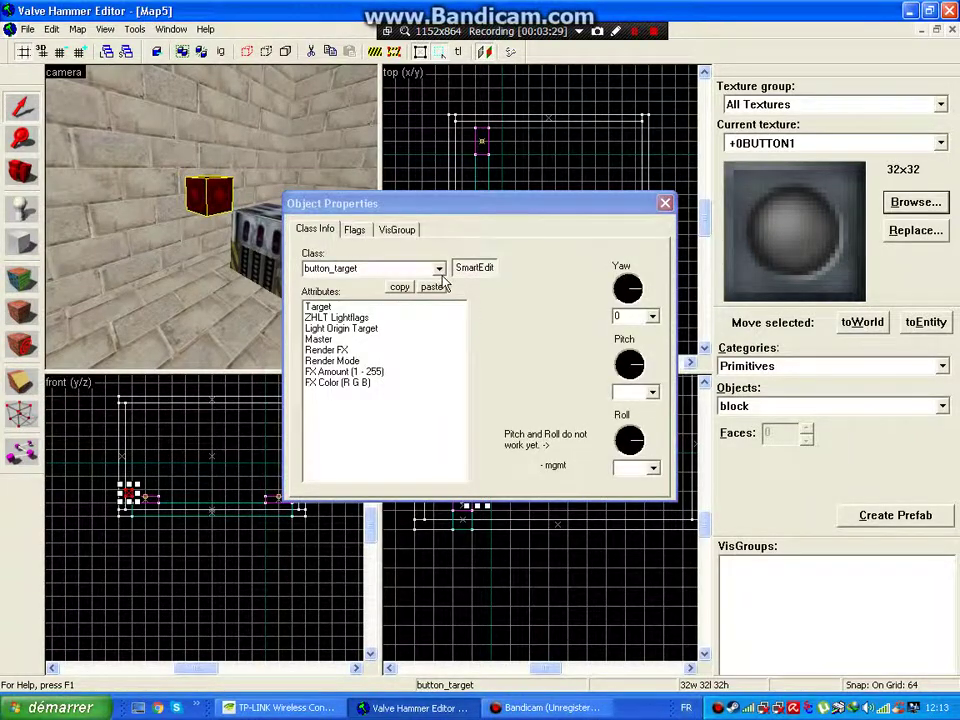
{"action": "left_click", "coordinate": [441, 270]}
{"action": "type", "text": "func_bu"}
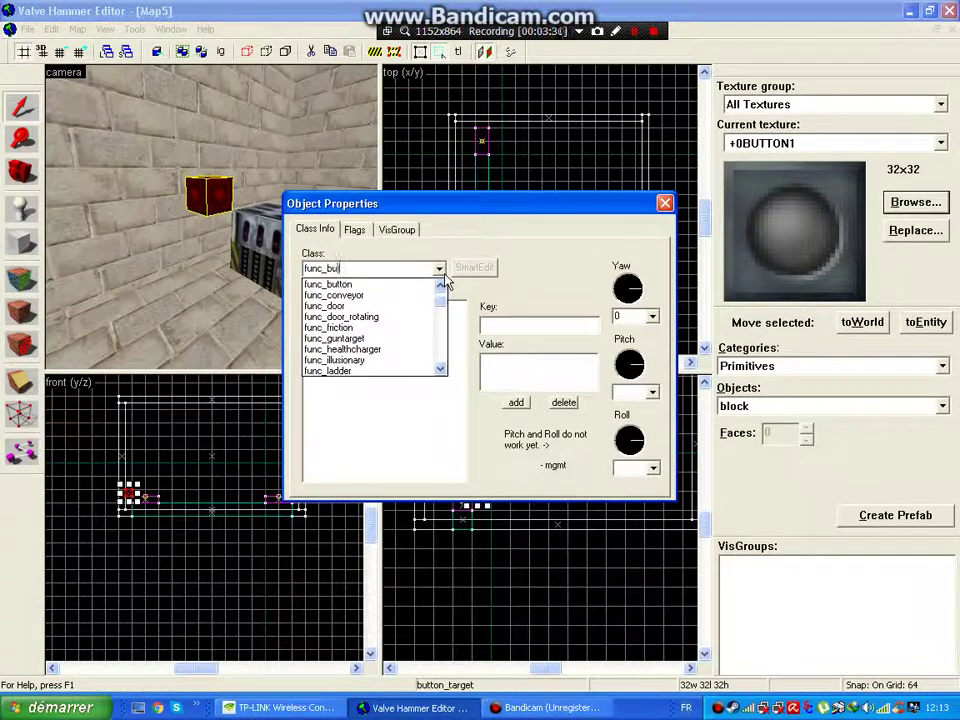
{"action": "type", "text": "tto"}
{"action": "type", "text": "n"}
{"action": "key", "text": "Return"}
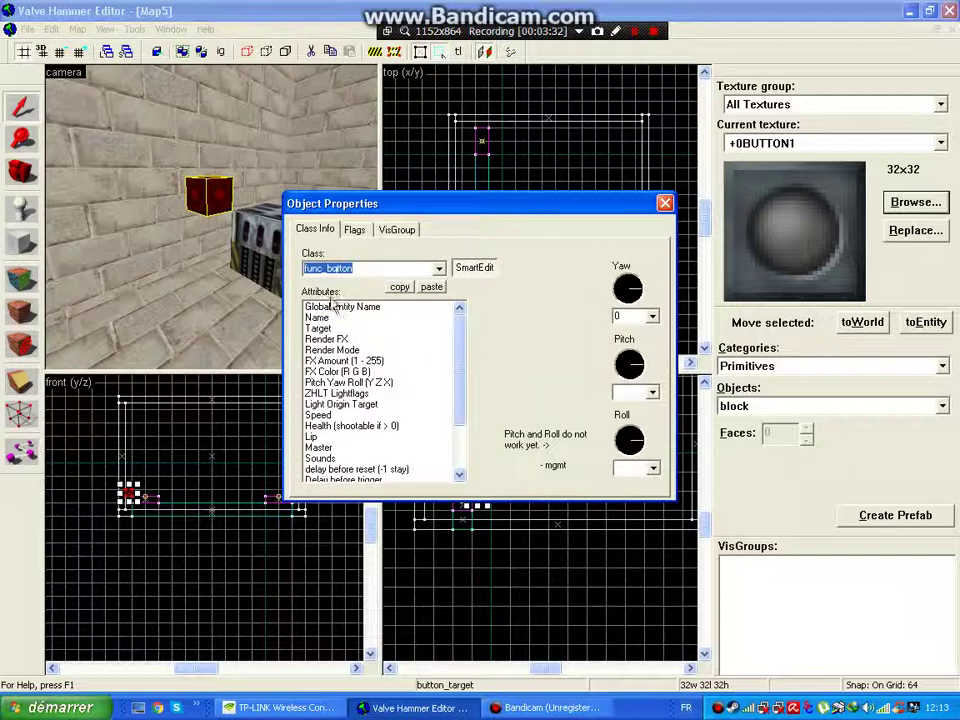
- Edit the button's Name attribute and enable its Toggle flag
{"action": "left_click", "coordinate": [330, 317]}
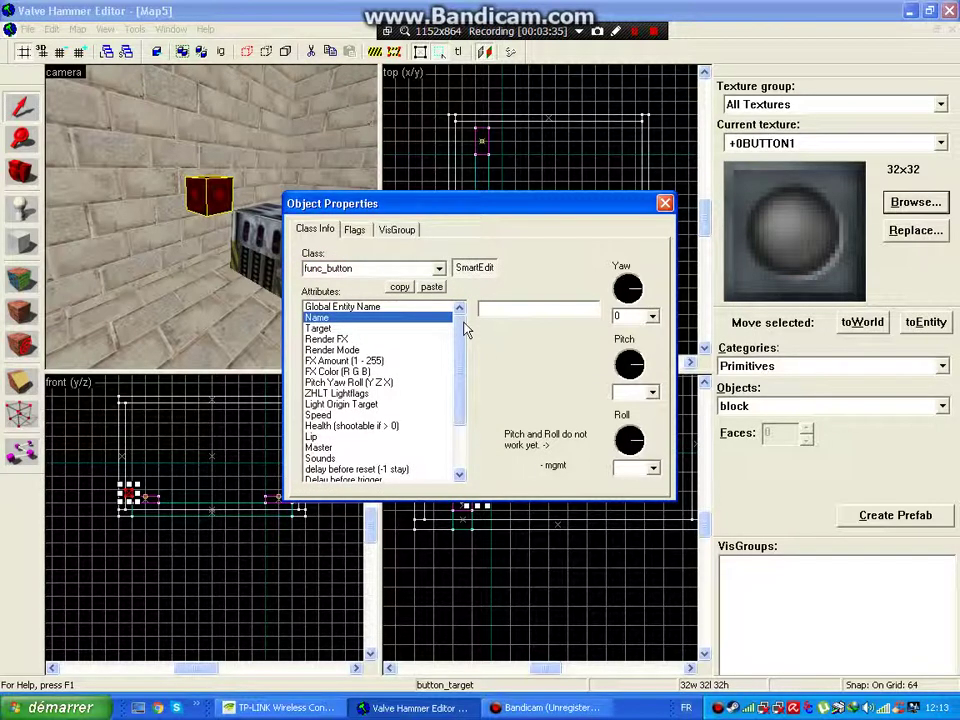
{"action": "scroll", "coordinate": [465, 330], "scroll_direction": "down", "scroll_amount": 2}
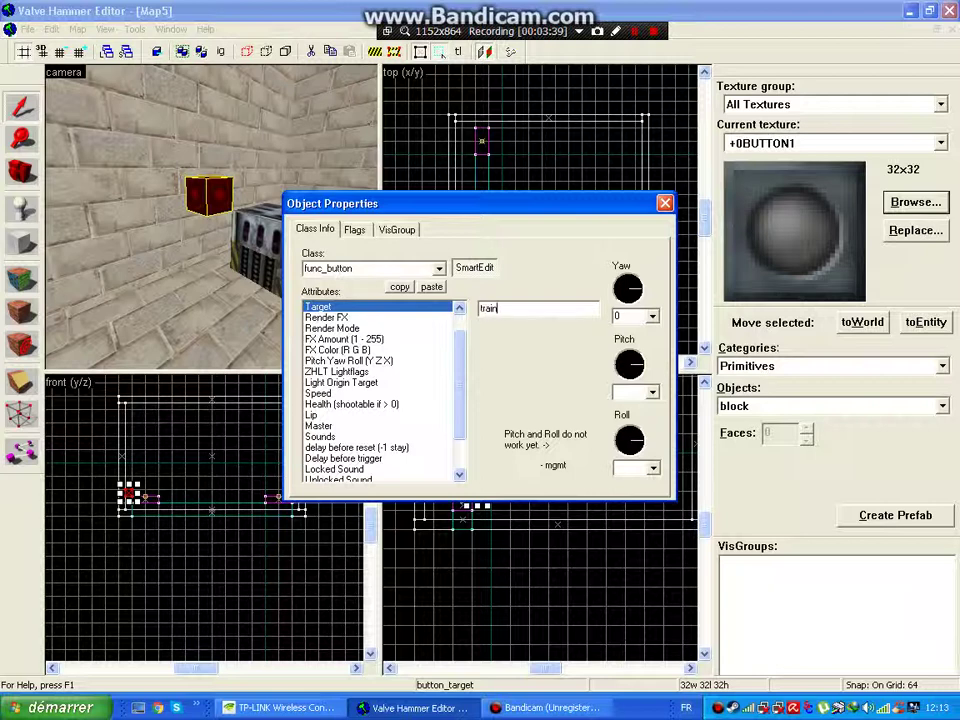
{"action": "scroll", "coordinate": [462, 390], "scroll_direction": "up", "scroll_amount": 2}
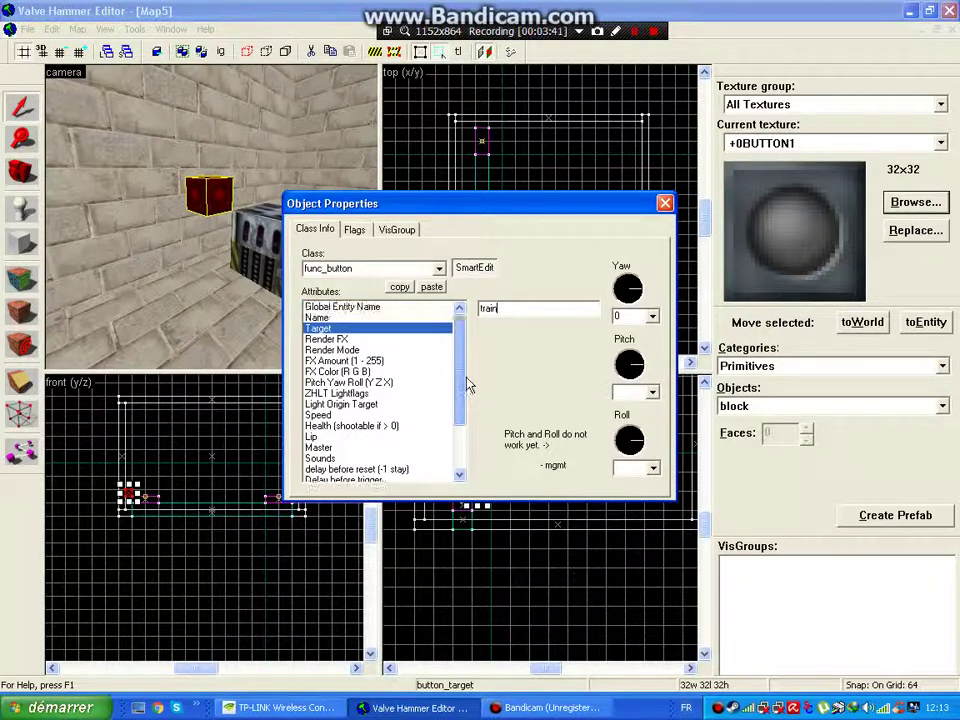
{"action": "key", "text": "Up"}
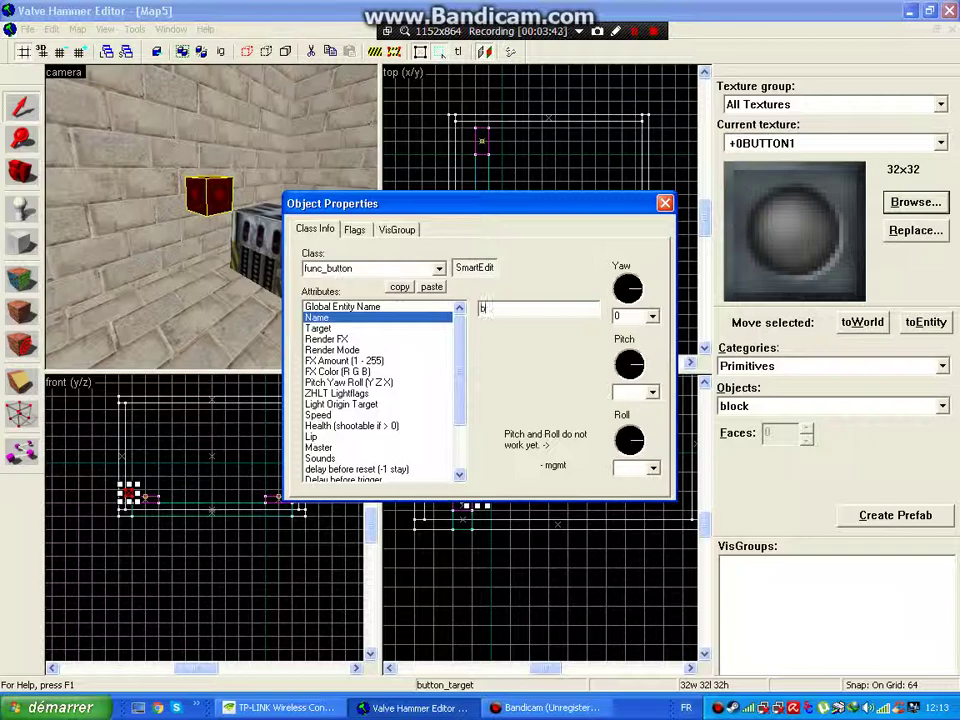
{"action": "left_click", "coordinate": [355, 229]}
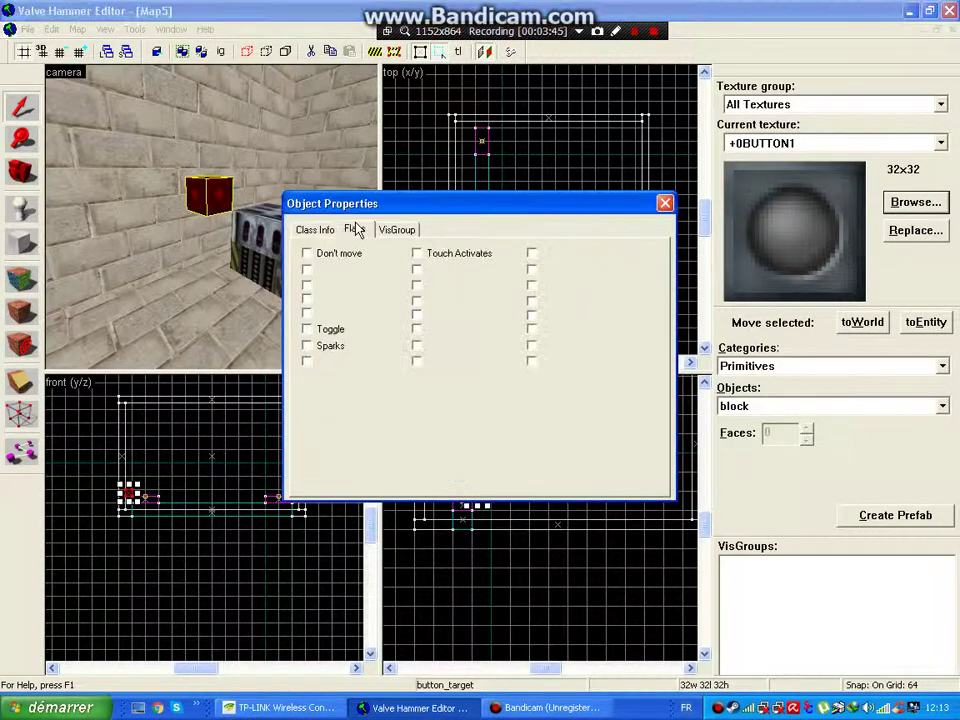
{"action": "left_click", "coordinate": [339, 335]}
{"action": "left_click", "coordinate": [316, 230]}
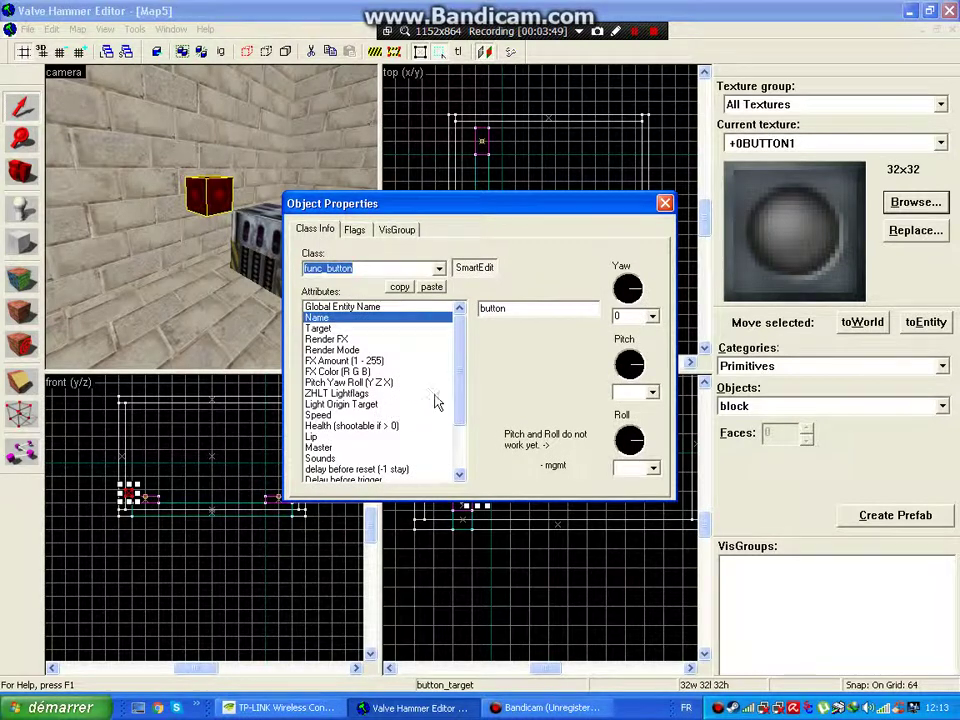
- Give the button the Power Deadbolt 1 sound and apply the properties
{"action": "left_click", "coordinate": [362, 458]}
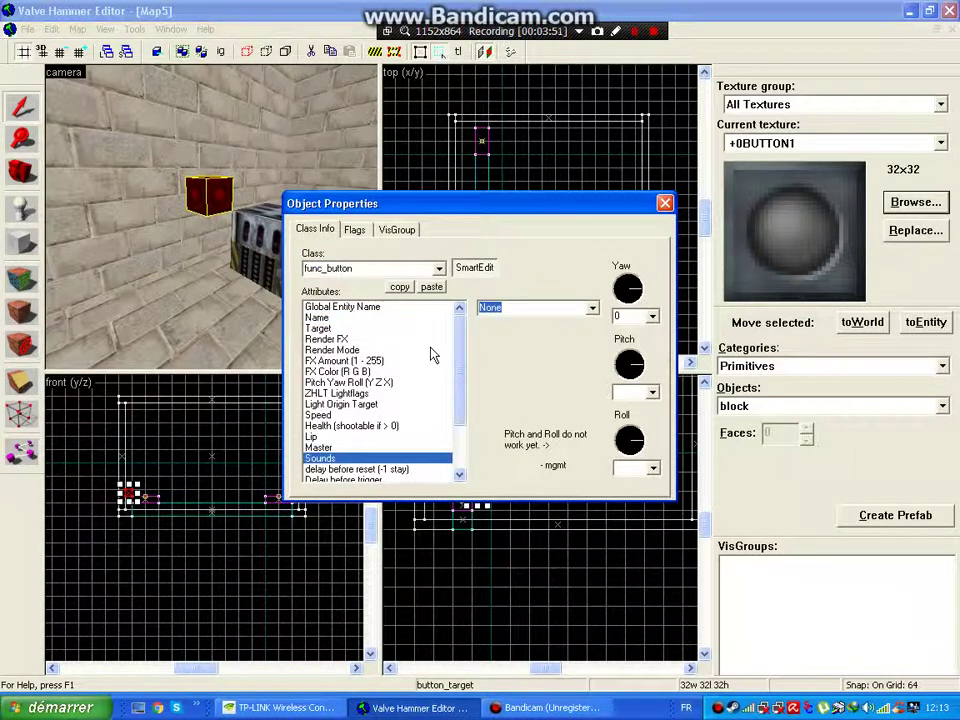
{"action": "left_click", "coordinate": [592, 309]}
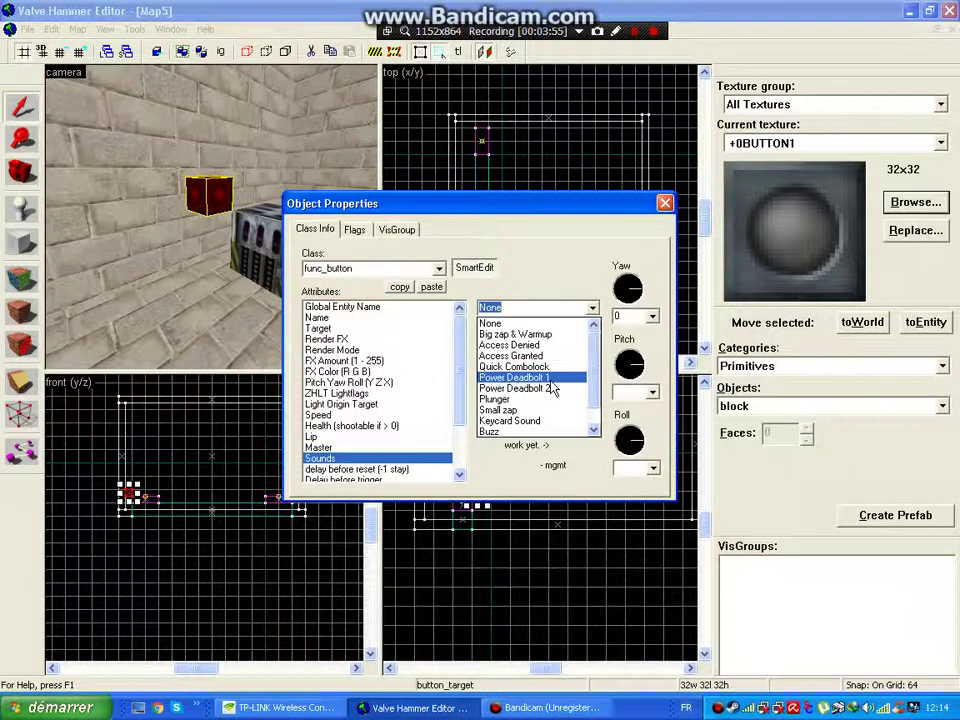
{"action": "left_click", "coordinate": [552, 381]}
{"action": "left_click", "coordinate": [665, 203]}
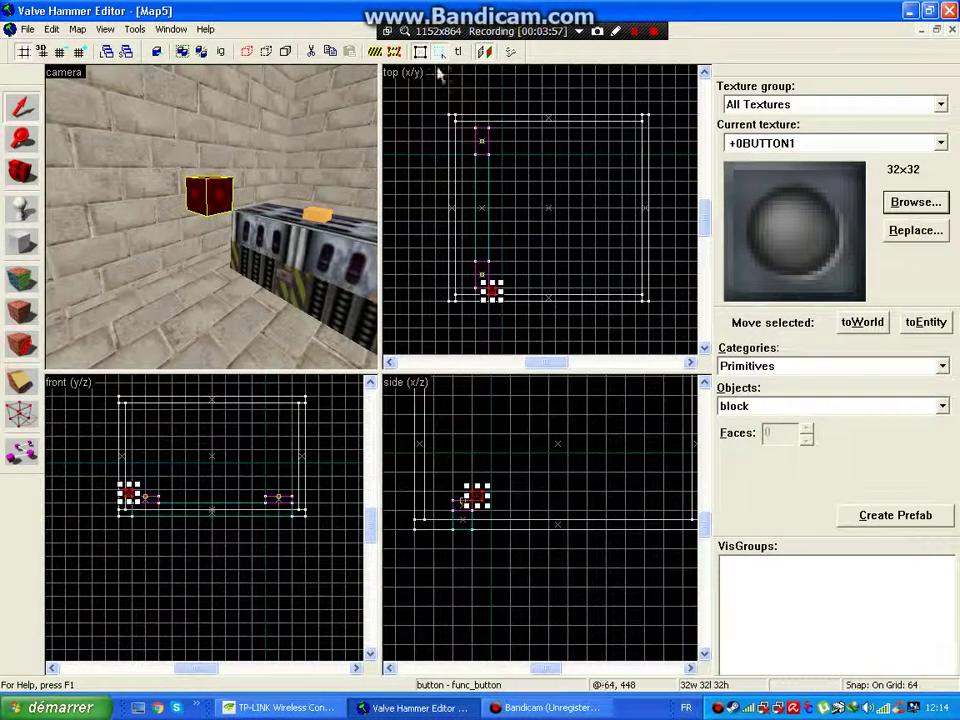
- Save the map as train.rmf
{"action": "key", "text": "ctrl+s"}
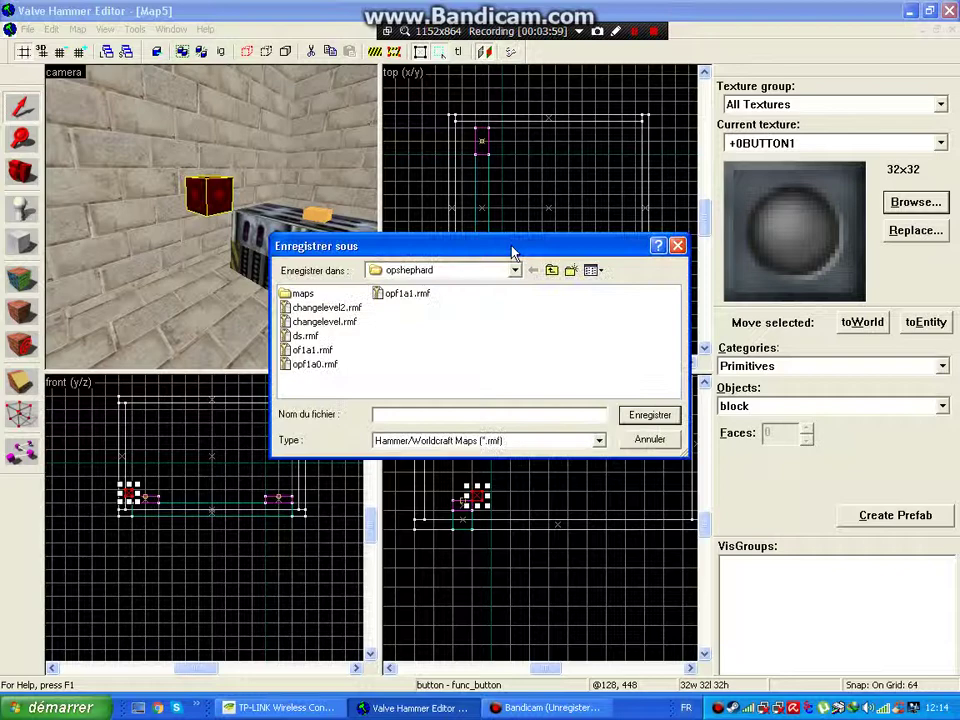
{"action": "type", "text": "train"}
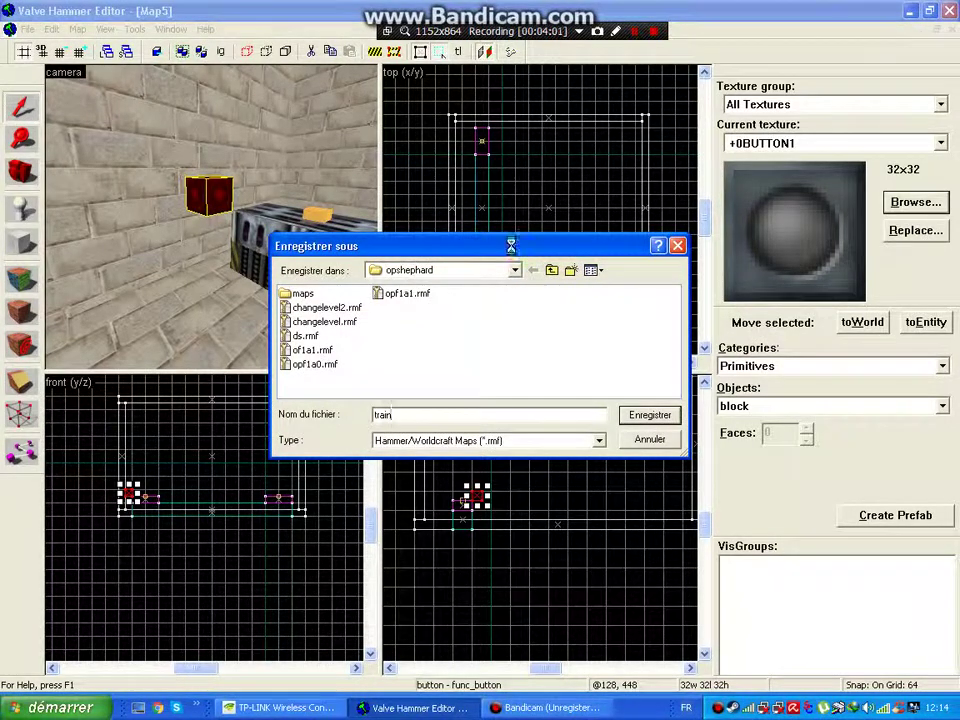
{"action": "key", "text": "Return"}
{"action": "key", "text": "F9"}
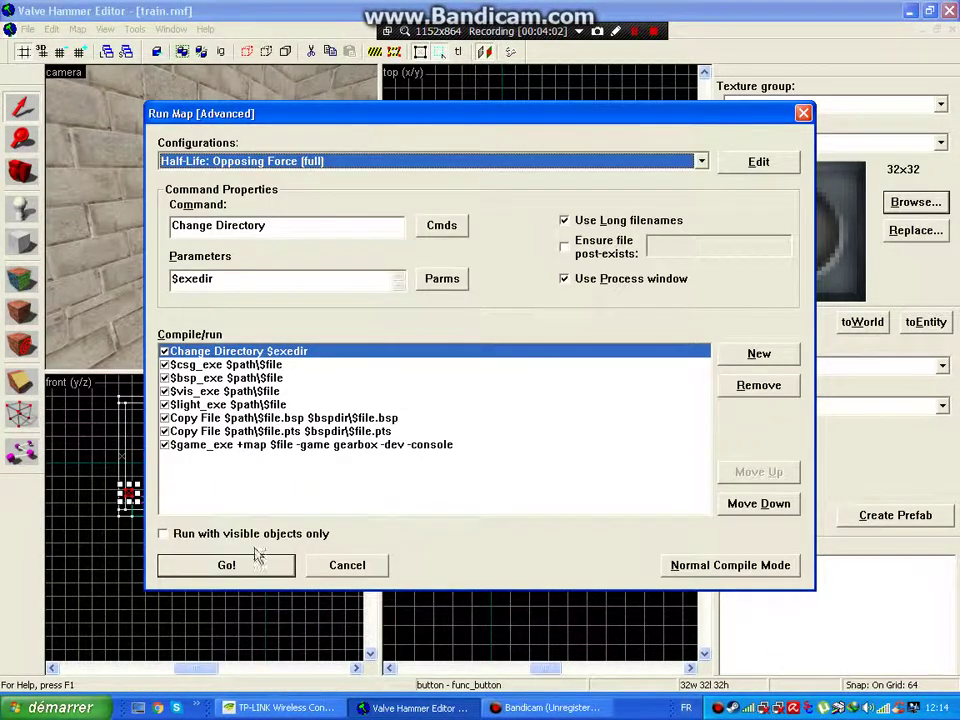
- Run Go! in Run Map [Advanced] to compile and launch in Opposing Force
{"action": "left_click", "coordinate": [226, 565]}
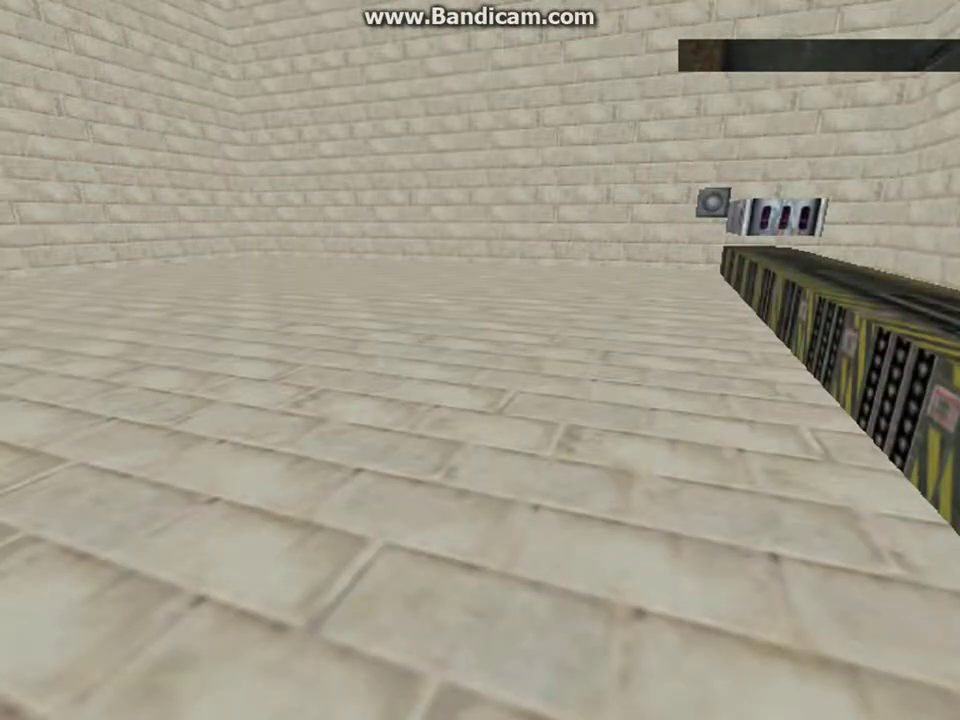
- Walk up to the button and train ledge, back away, then open the pause menu
{"action": "key", "text": "w"}
{"action": "key", "text": "w"}
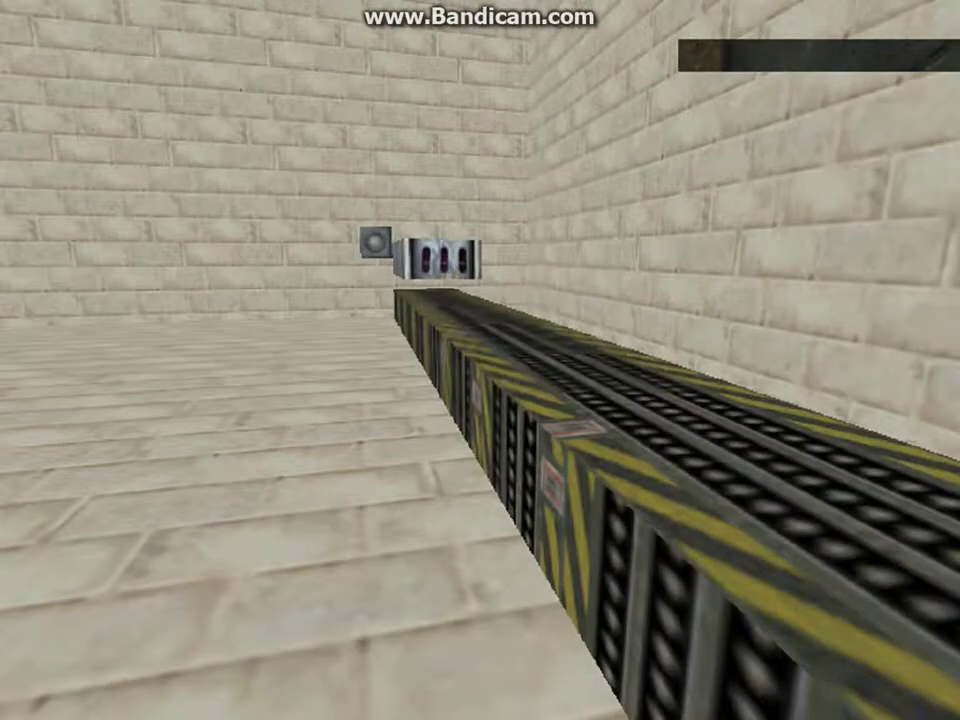
{"action": "key", "text": "w"}
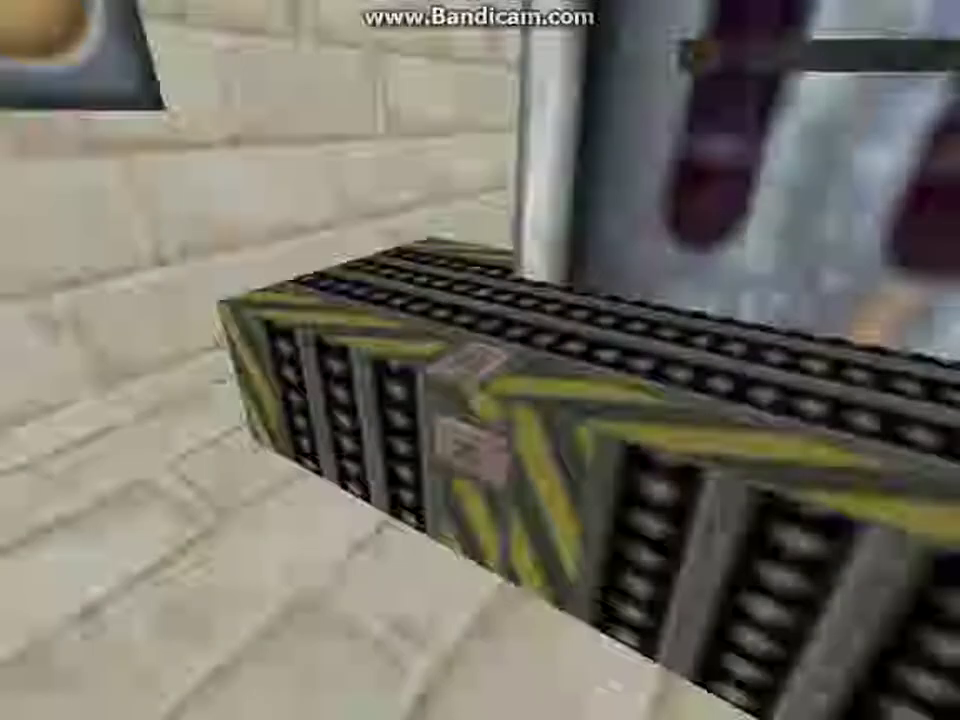
{"action": "key", "text": "s"}
{"action": "key", "text": "s"}
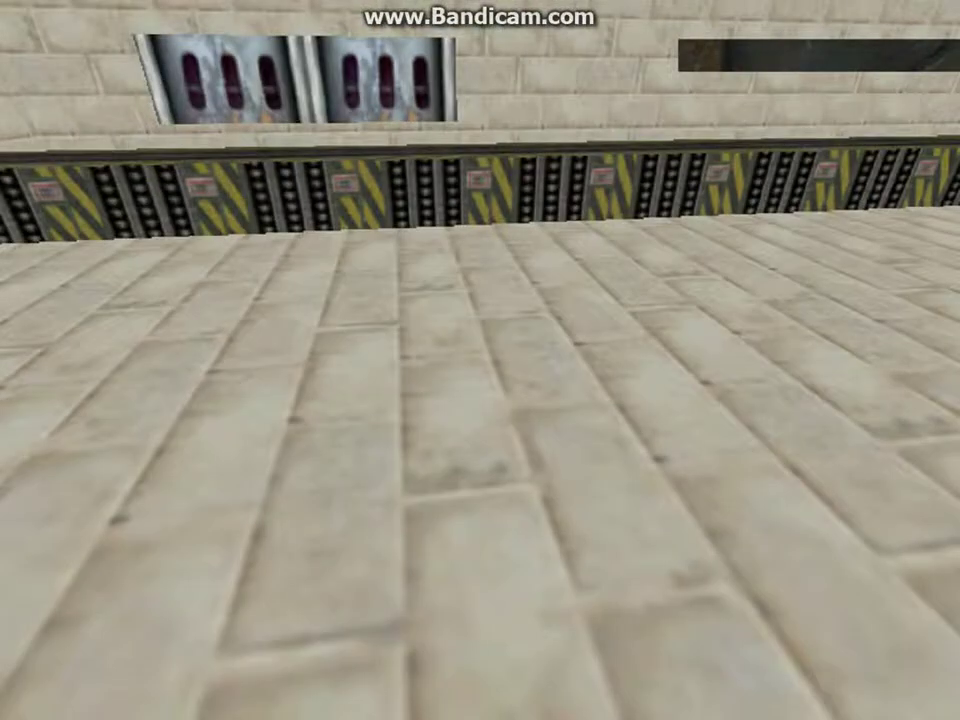
{"action": "key", "text": "s"}
{"action": "key", "text": "s"}
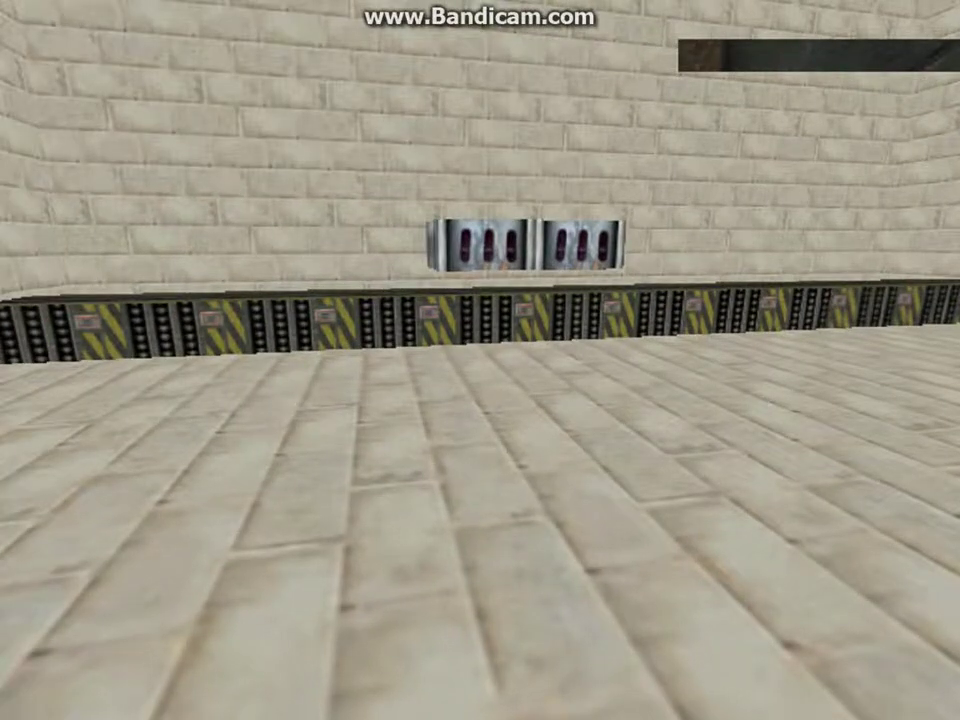
{"action": "key", "text": "Escape"}
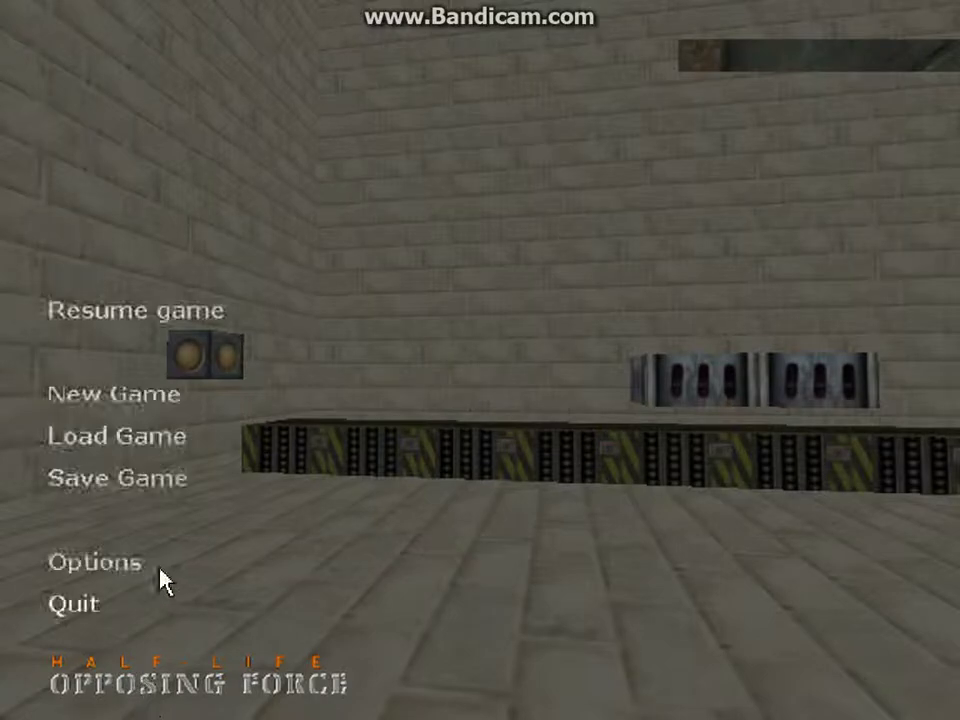